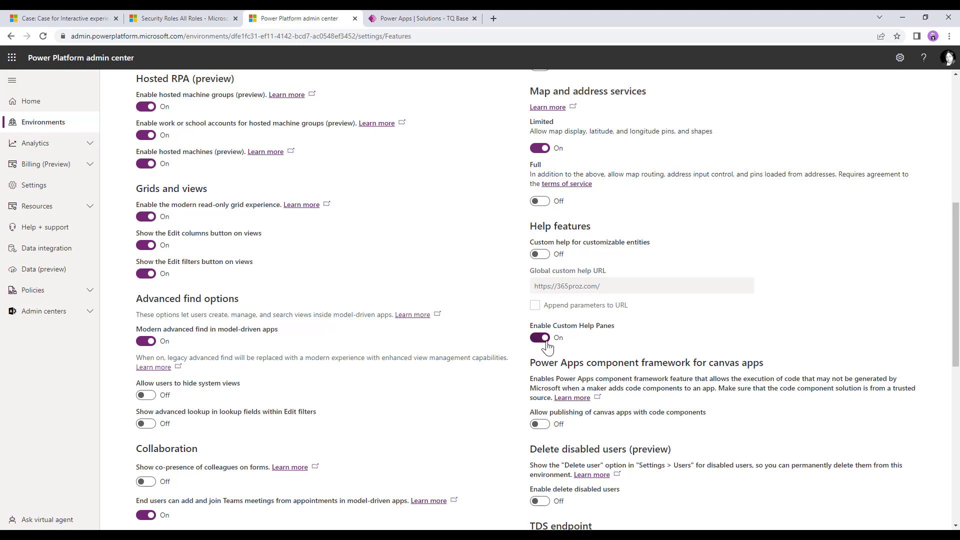
Examine the Help Page privileges granted to the Help Page Author security role among its custom entities.
scroll(685, 400, down, 9)
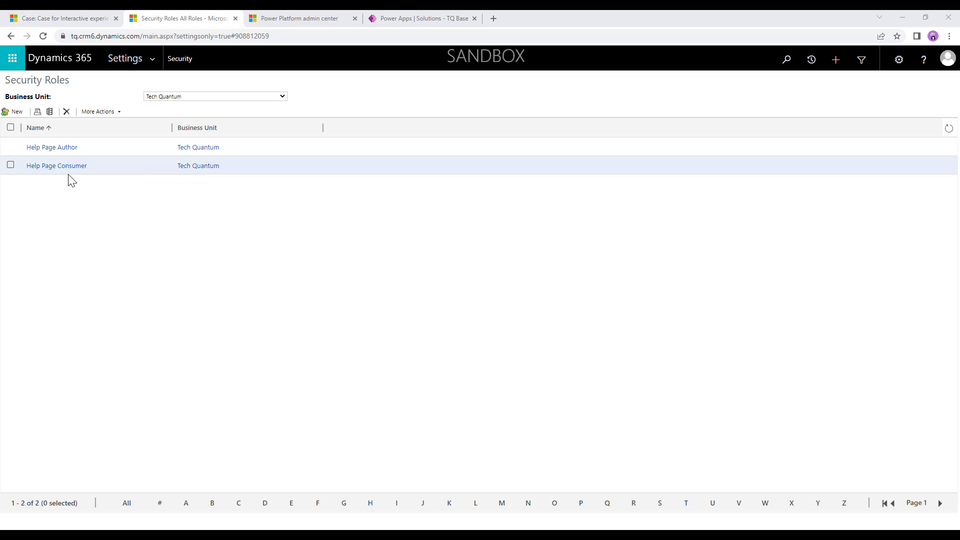
click(57, 148)
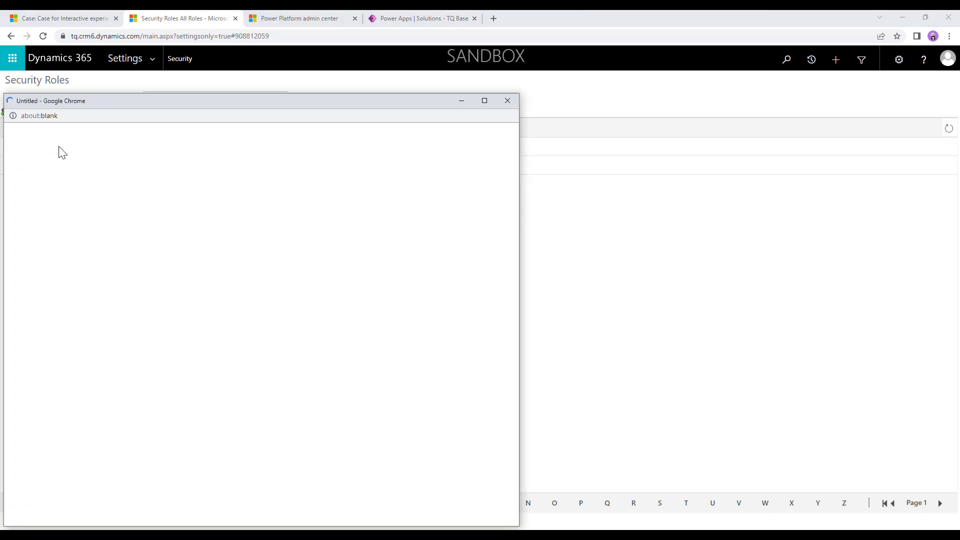
drag(100, 102, 255, 86)
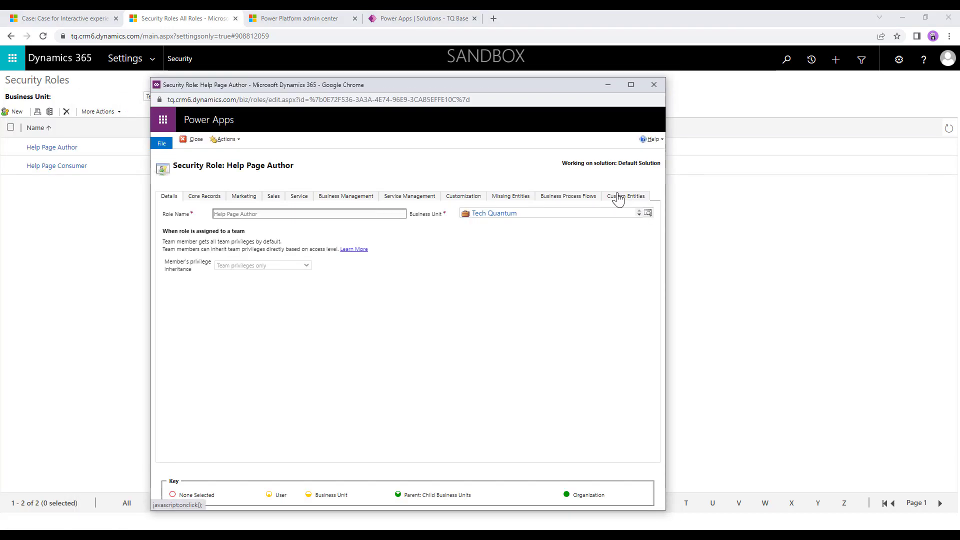
click(620, 198)
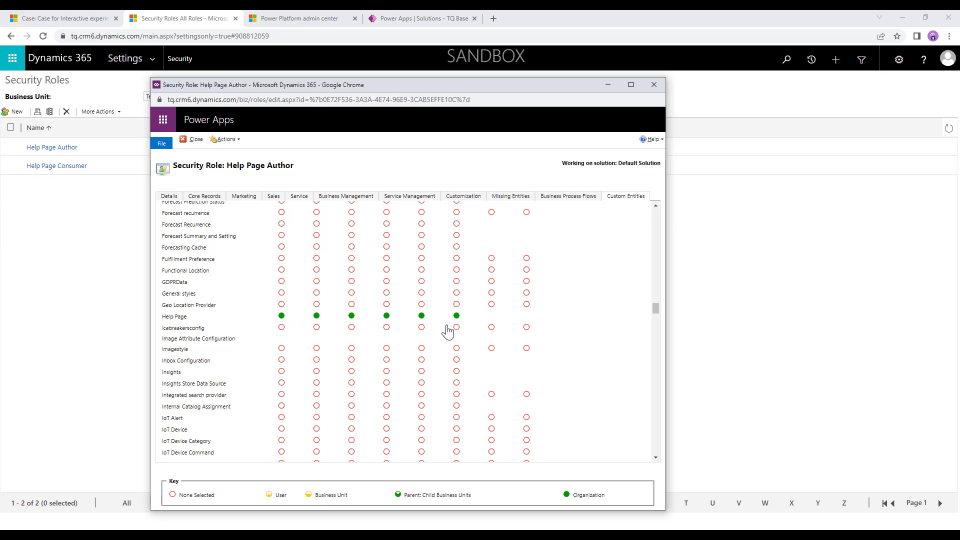
Review the Help Page privileges of the Help Page Consumer security role among its custom entities.
click(60, 168)
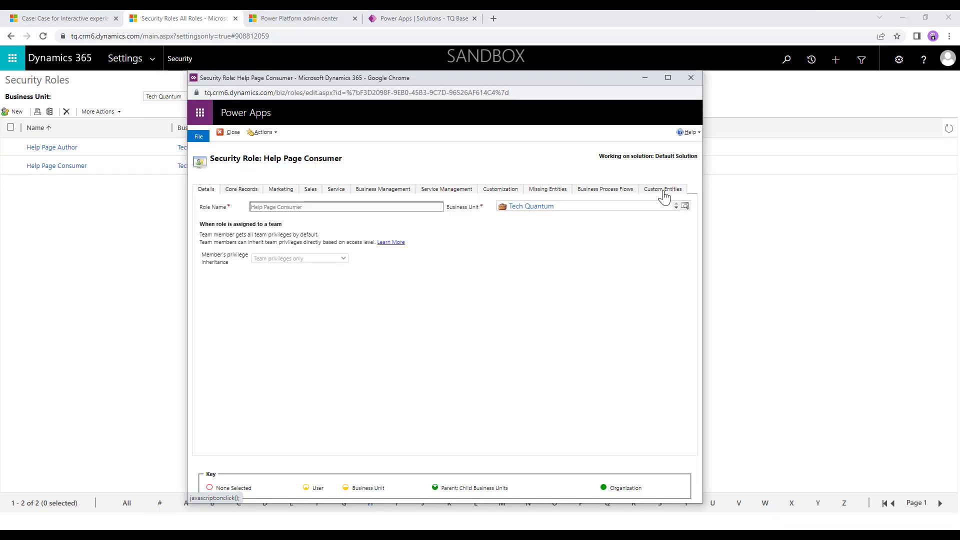
click(662, 190)
scroll(216, 295, down, 10)
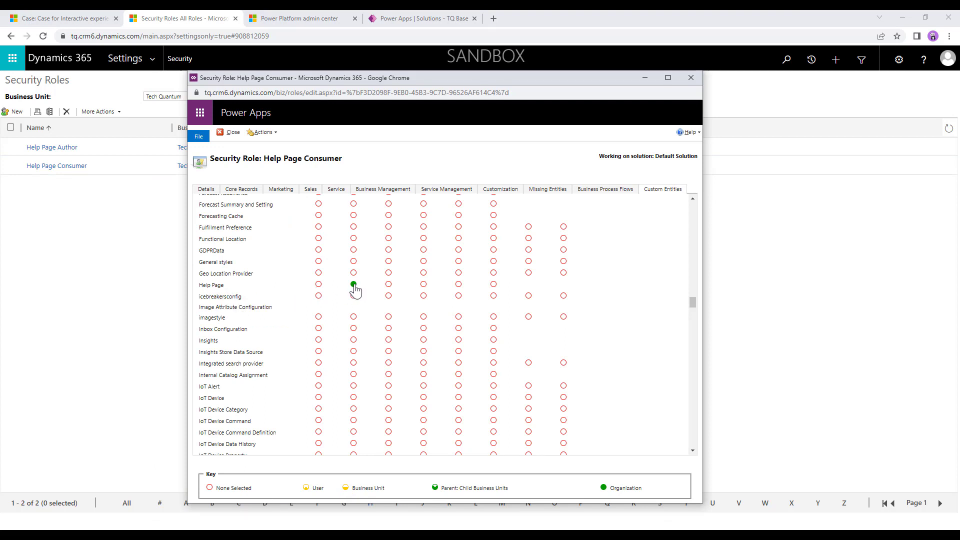
drag(692, 303, 692, 202)
click(175, 292)
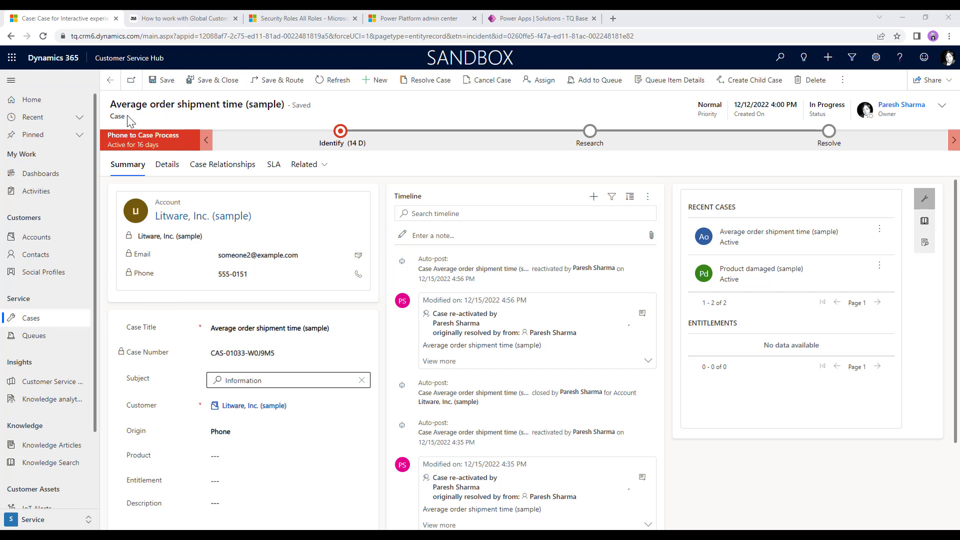
In the case form's help pane, enter the lines "To create a case record:", "Click New", "Specify required fields such as Case Title, Customer, etc." and "Click Save.".
click(902, 65)
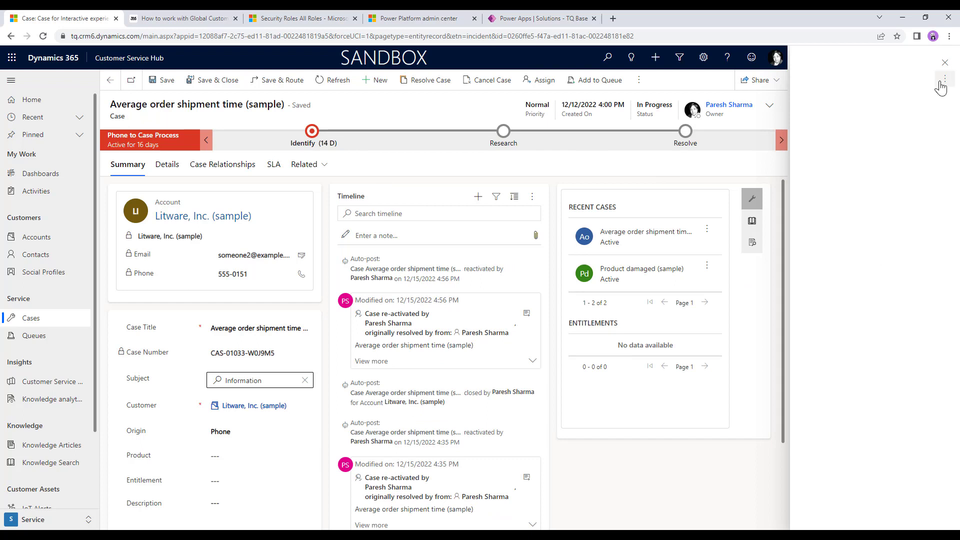
click(944, 81)
click(889, 96)
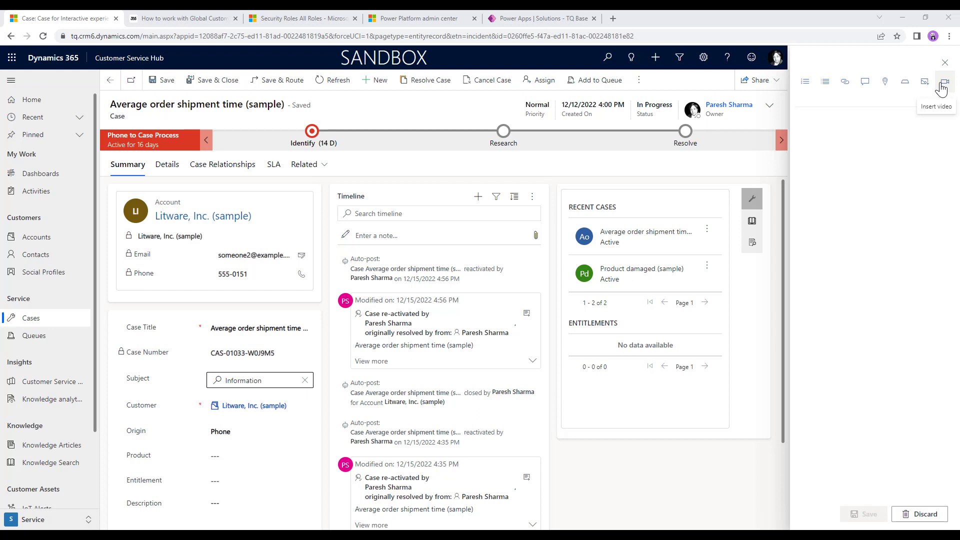
click(819, 118)
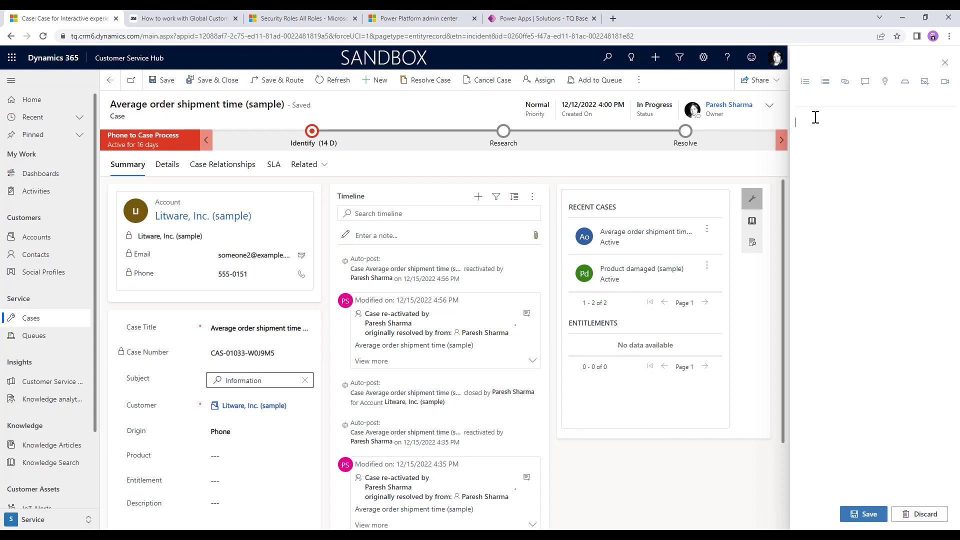
text(To create a case record: Click New Specify required fields such as Case Title, Customer, etc. Click Save.)
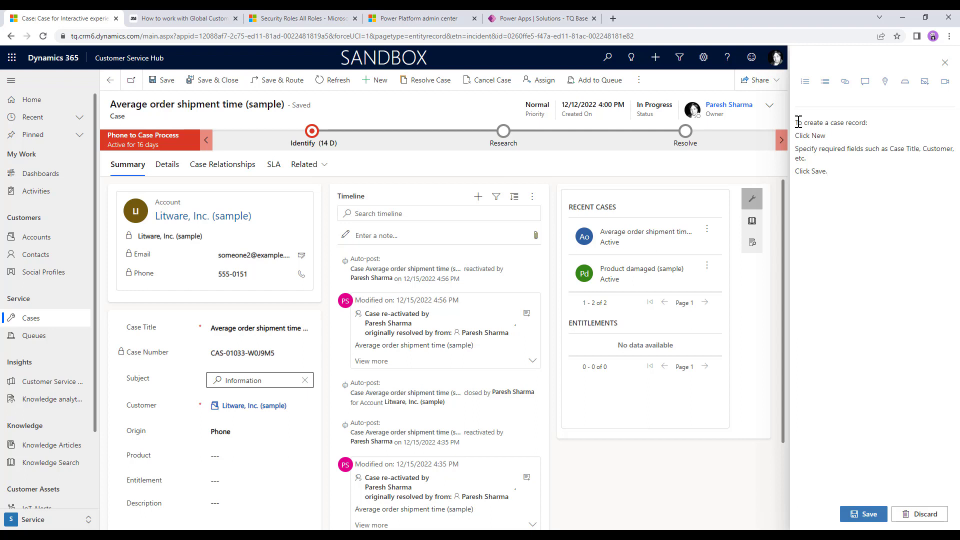
Make the heading "To create a case record:" bold and format the three instruction lines below it as a numbered list.
drag(797, 122, 866, 123)
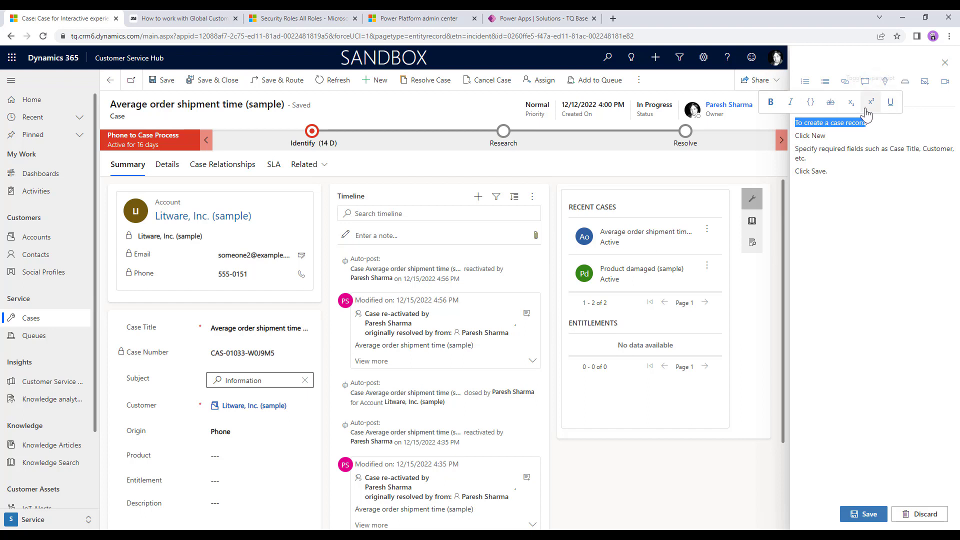
click(771, 103)
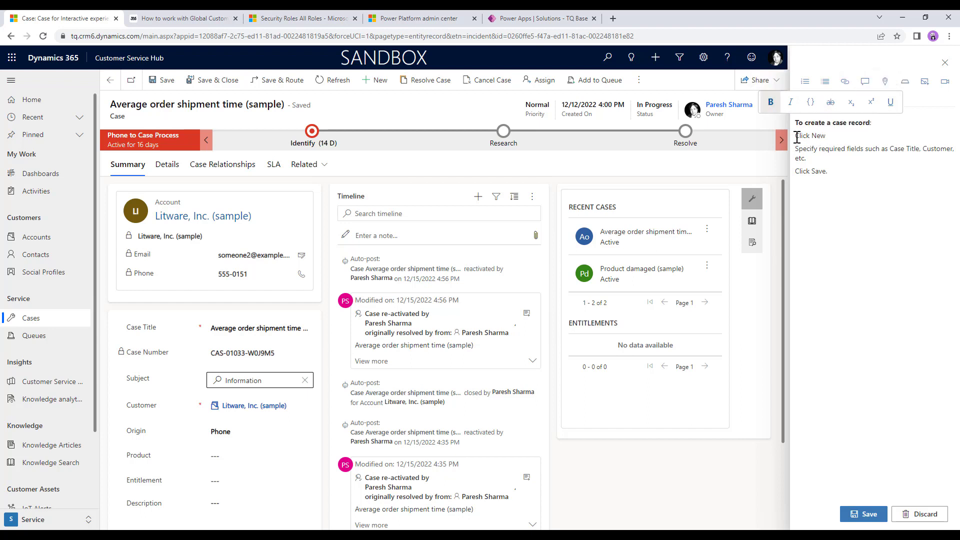
drag(796, 134, 830, 171)
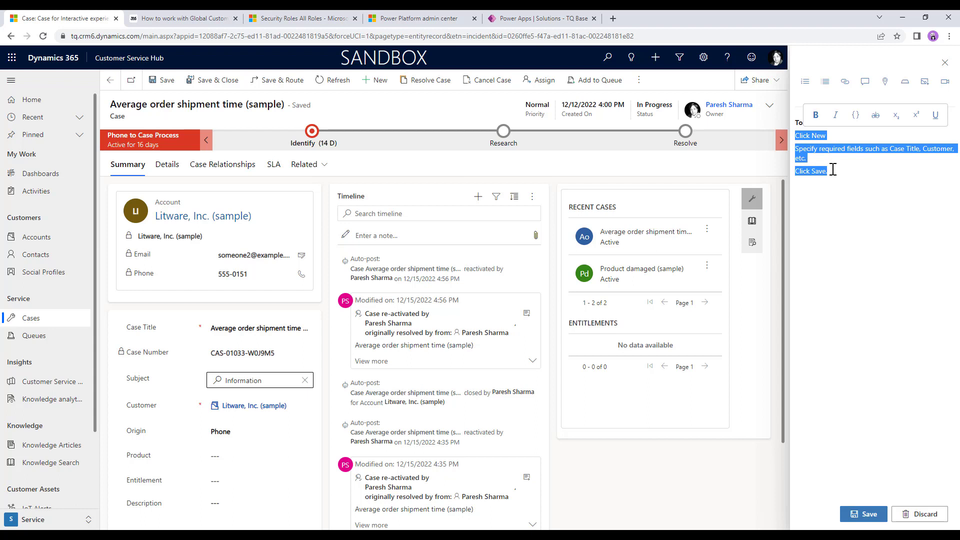
click(805, 85)
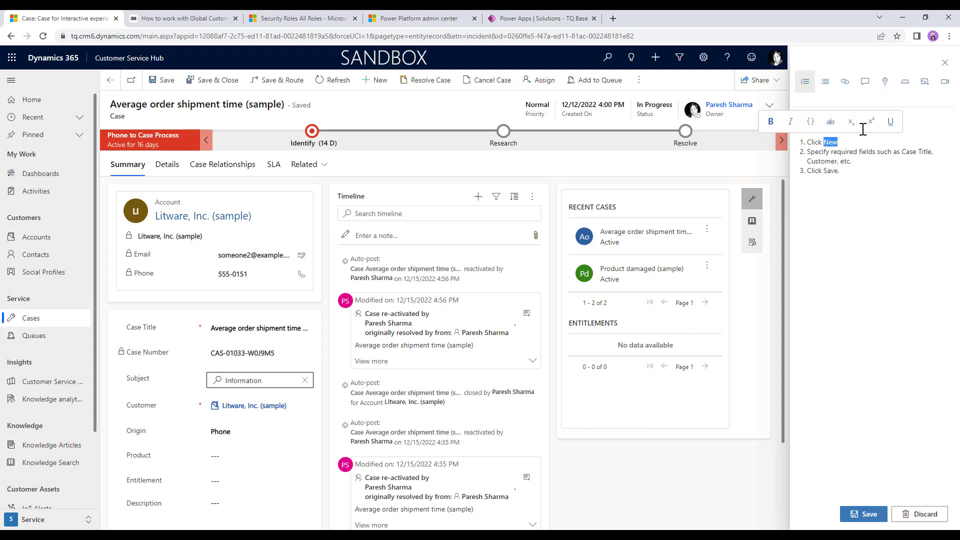
Turn the word "New" in the first instruction into a coachmark link targeting the form's New command.
click(885, 88)
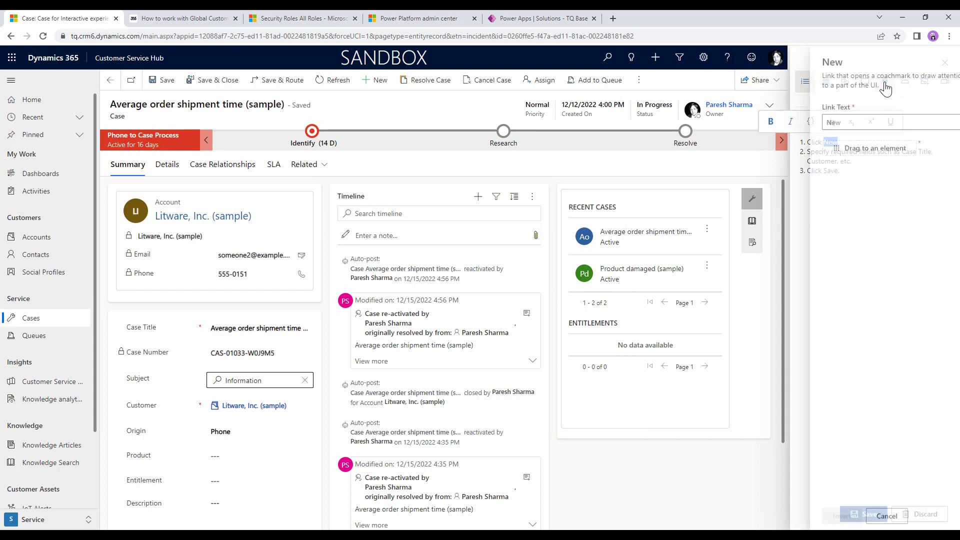
drag(828, 154, 374, 85)
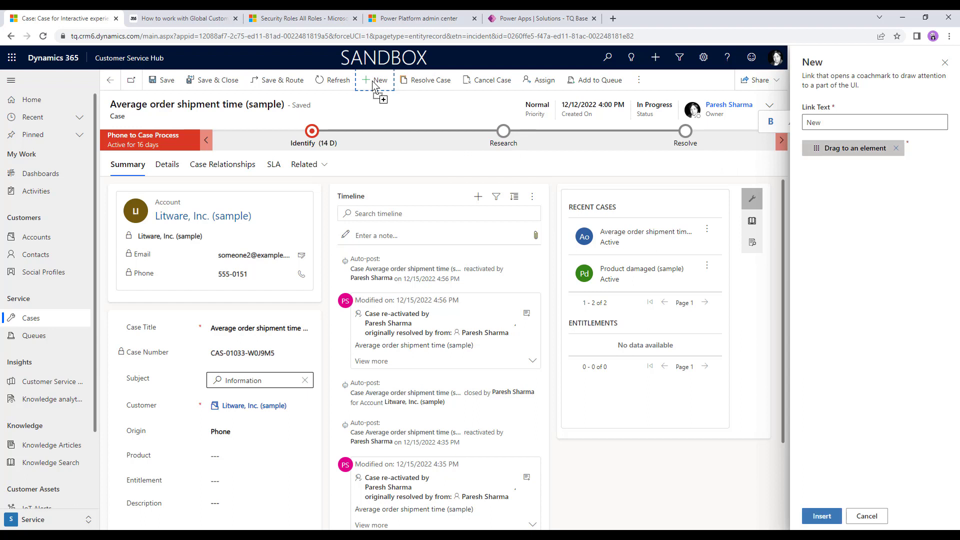
click(821, 515)
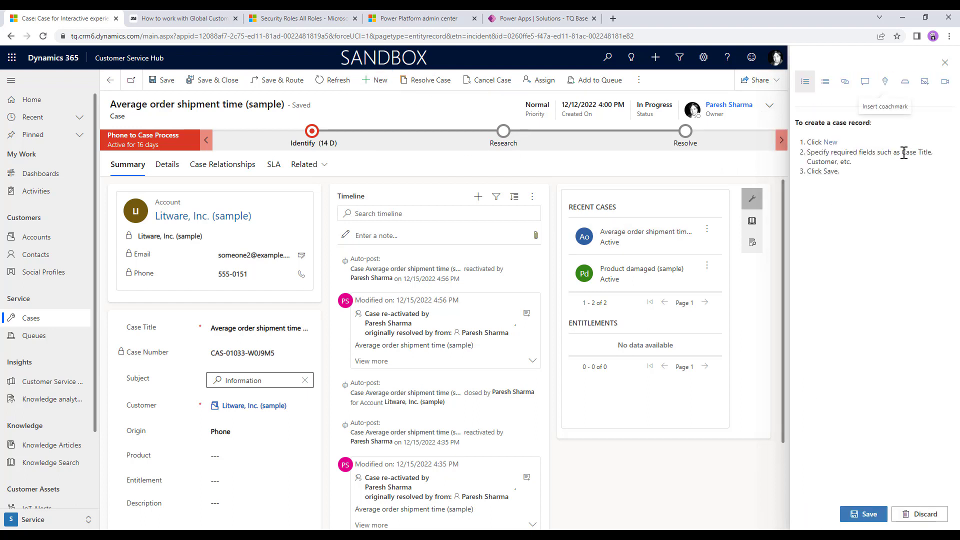
Turn "Case Title" in the second instruction into a coachmark link targeting the Case Title field.
drag(902, 152, 931, 153)
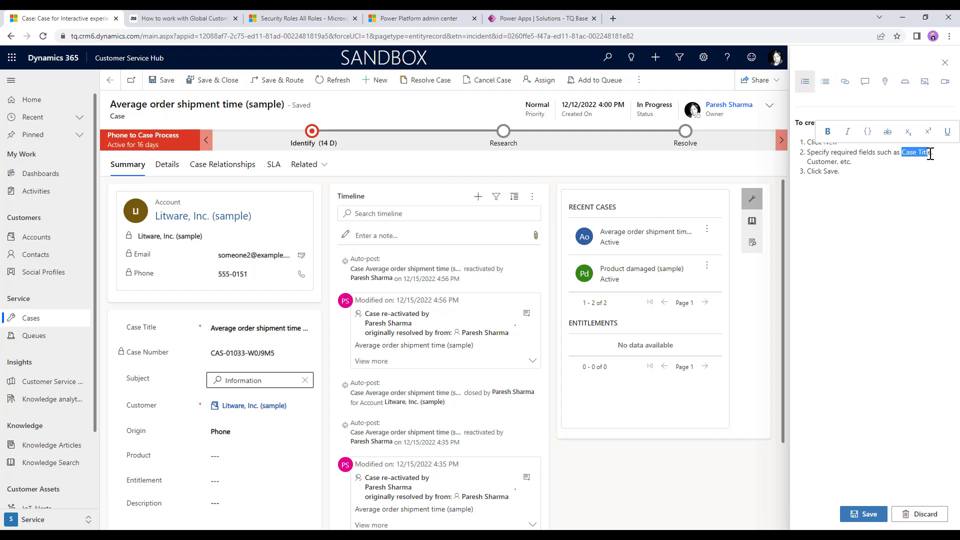
click(888, 90)
drag(850, 148, 258, 327)
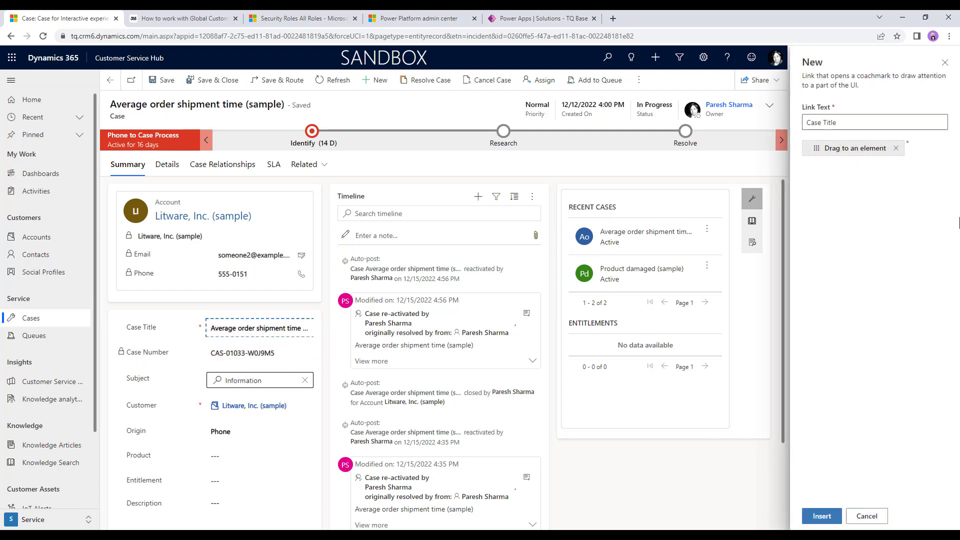
click(812, 516)
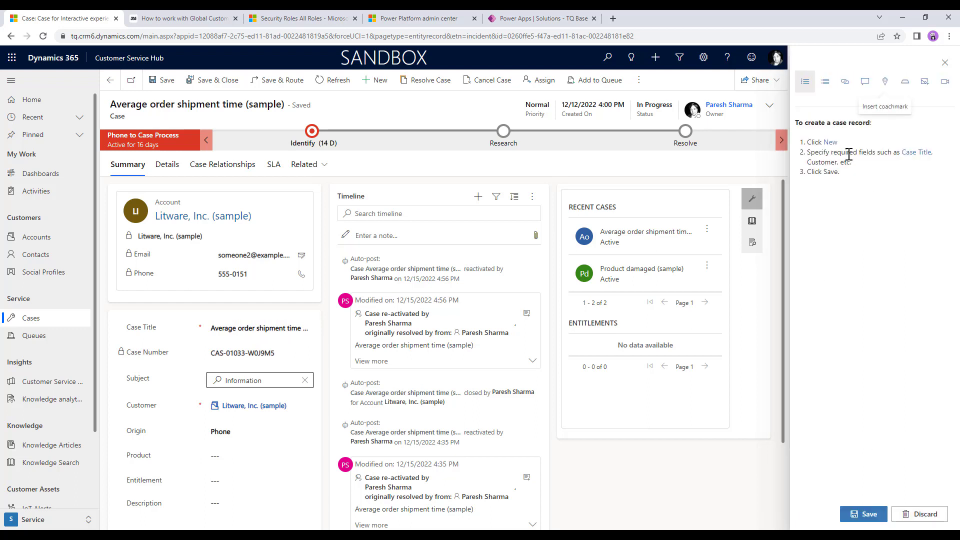
Turn "Customer" in the second instruction into a coachmark link targeting the Customer field.
drag(805, 163, 253, 409)
click(885, 83)
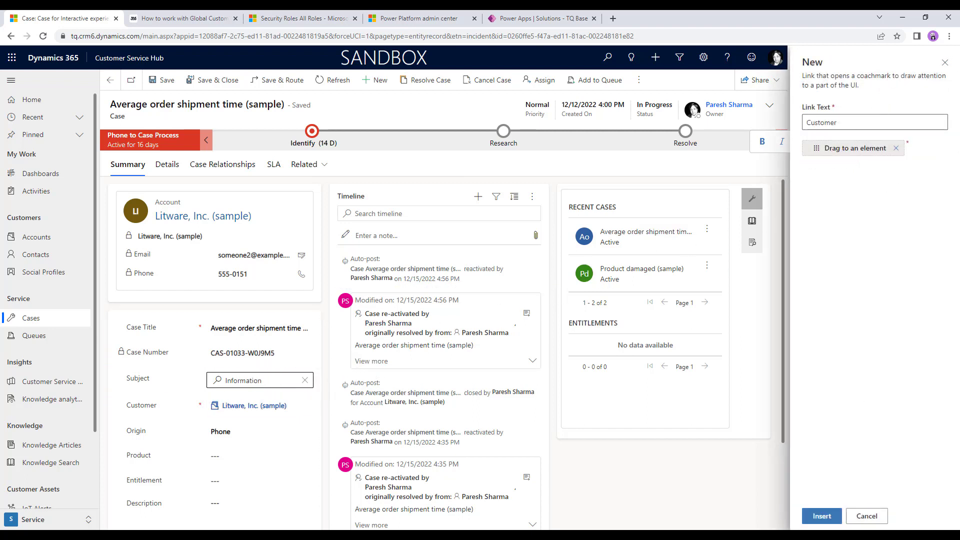
click(822, 516)
Turn "Save" in the third instruction into a coachmark link targeting the form's Save command, and save the help page.
double_click(829, 172)
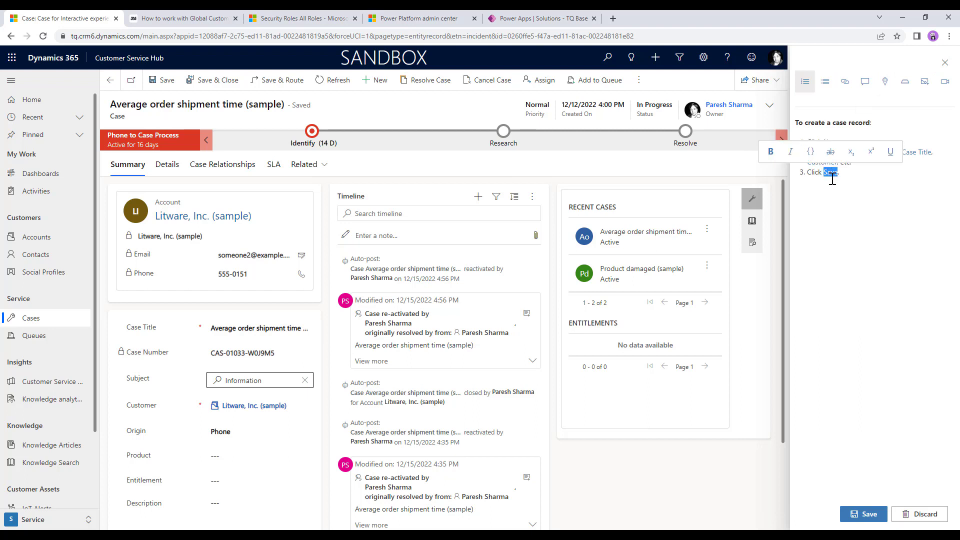
click(886, 82)
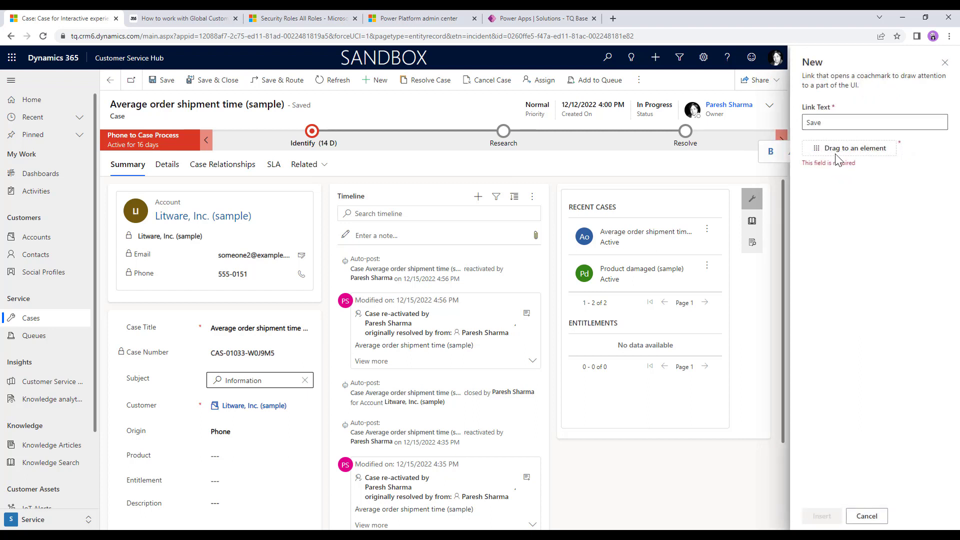
drag(817, 150, 163, 80)
click(822, 516)
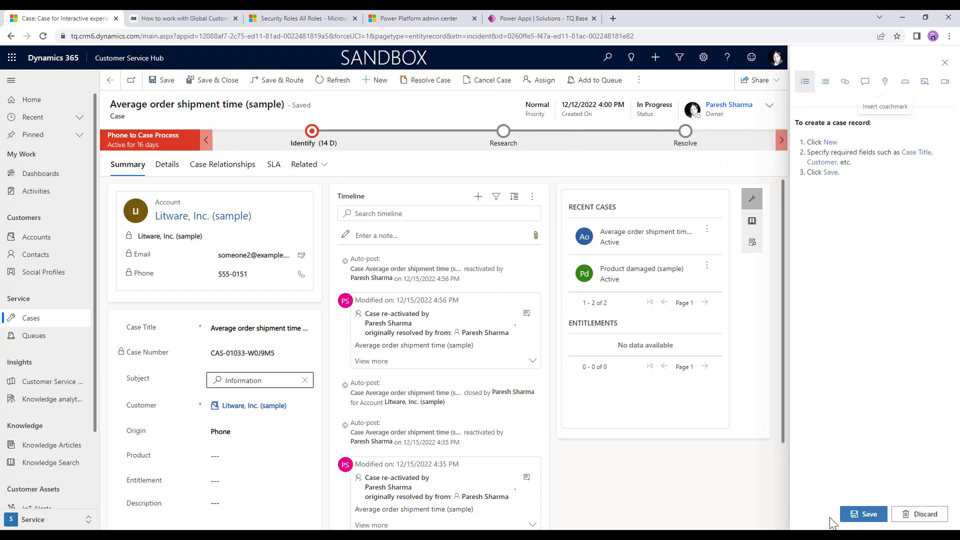
click(870, 517)
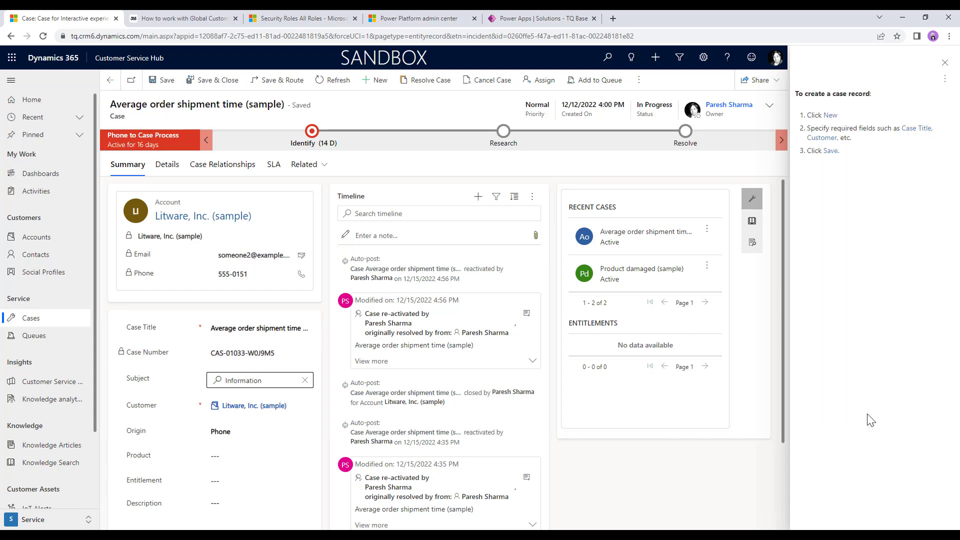
Test the New, Case Title, Customer and Save coachmark links in the help pane, and dismiss the coachmarks.
click(830, 115)
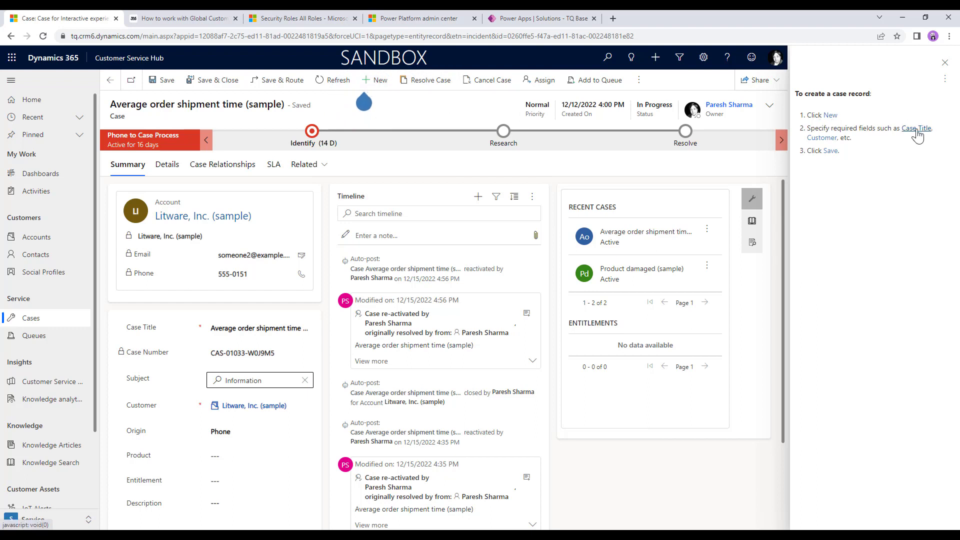
click(917, 128)
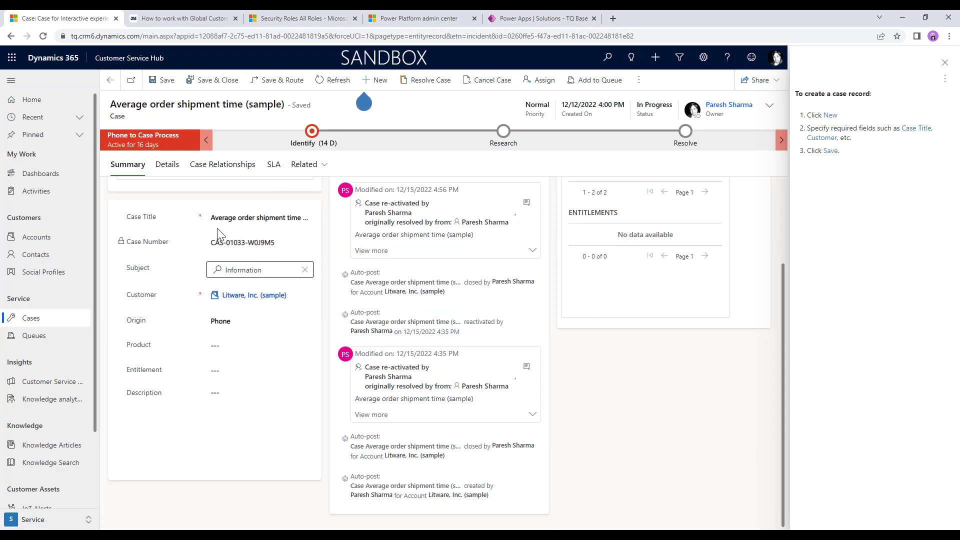
click(821, 139)
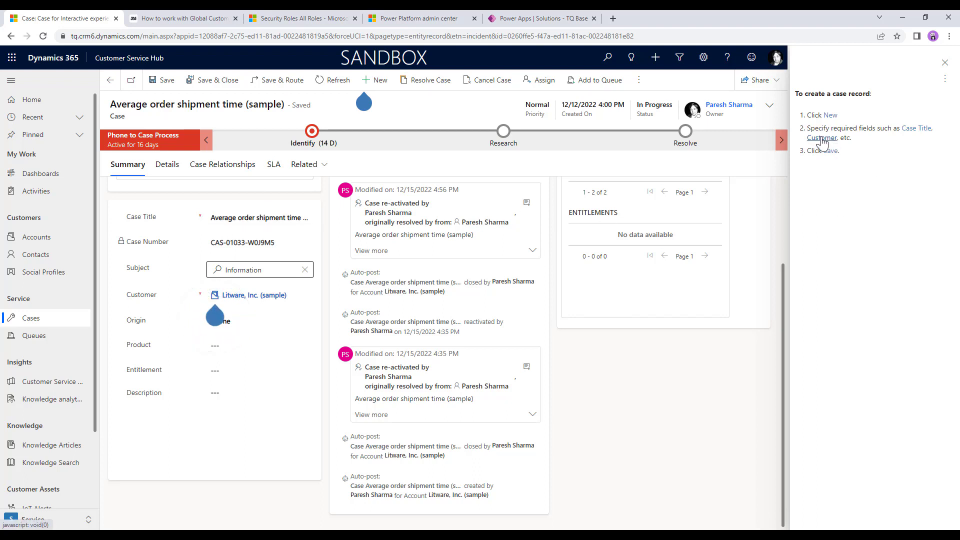
click(829, 152)
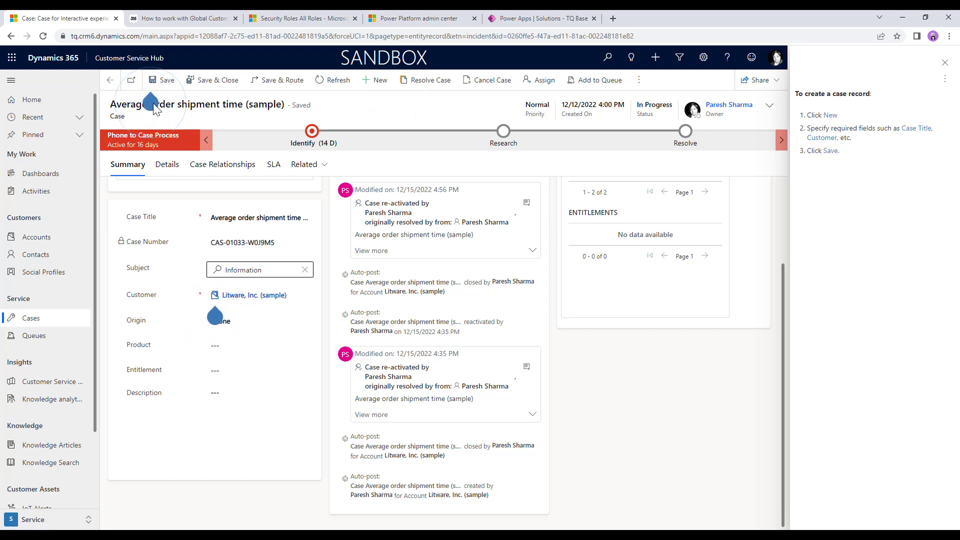
click(220, 320)
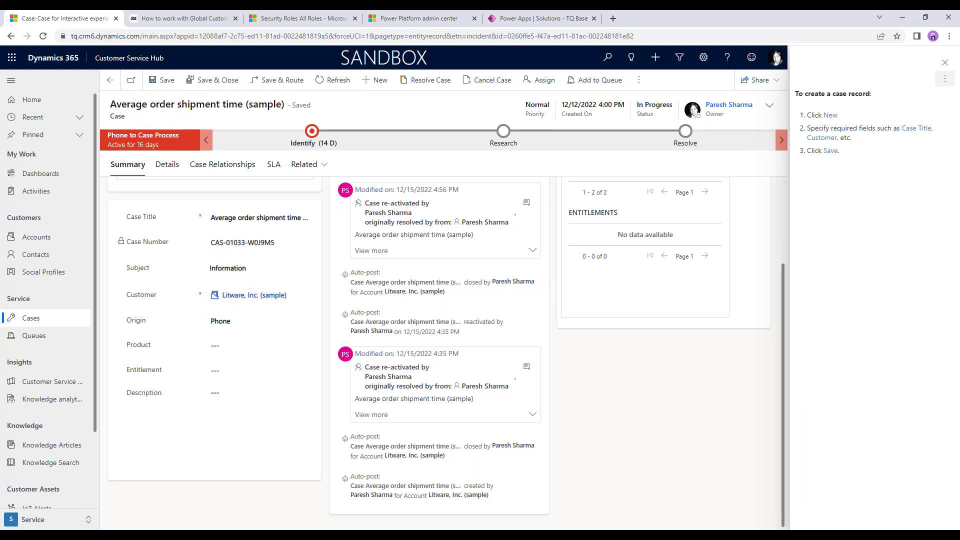
Edit the help page and insert a collapsed-by-default section titled "Tabs" containing the lines "Summary" and "Details".
click(945, 79)
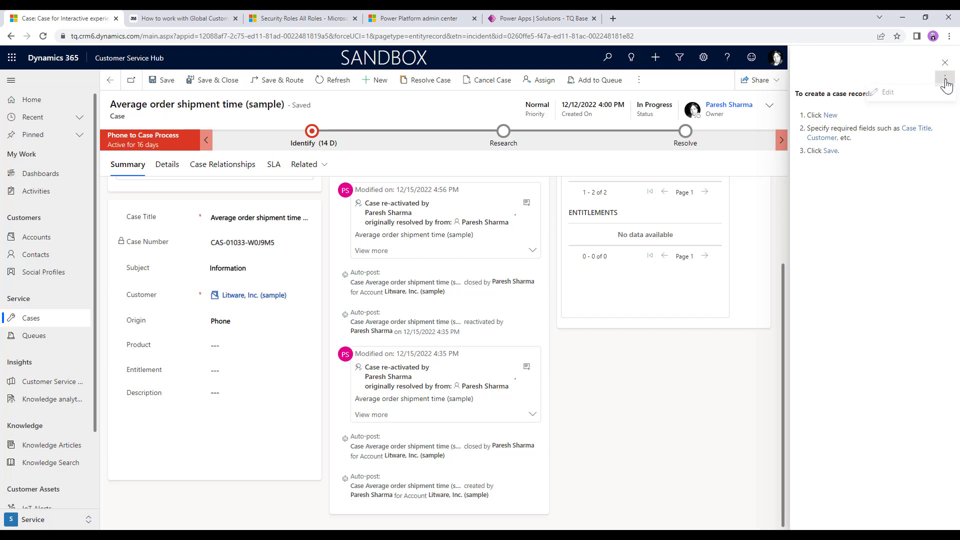
click(914, 100)
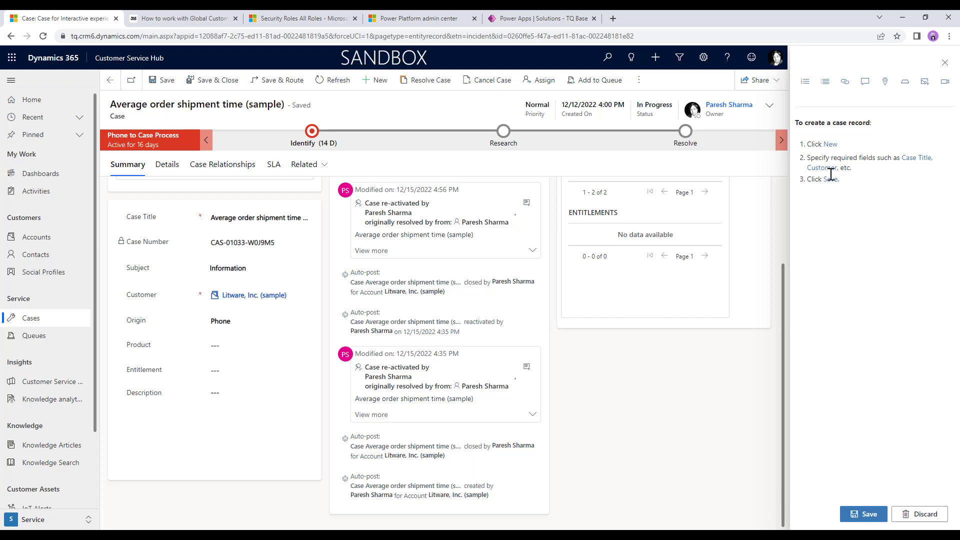
click(904, 83)
click(841, 120)
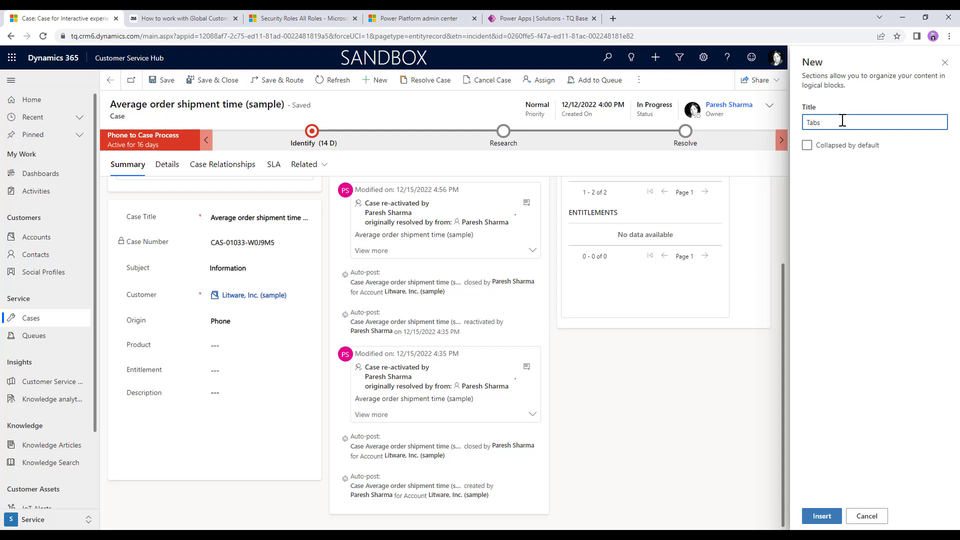
click(807, 146)
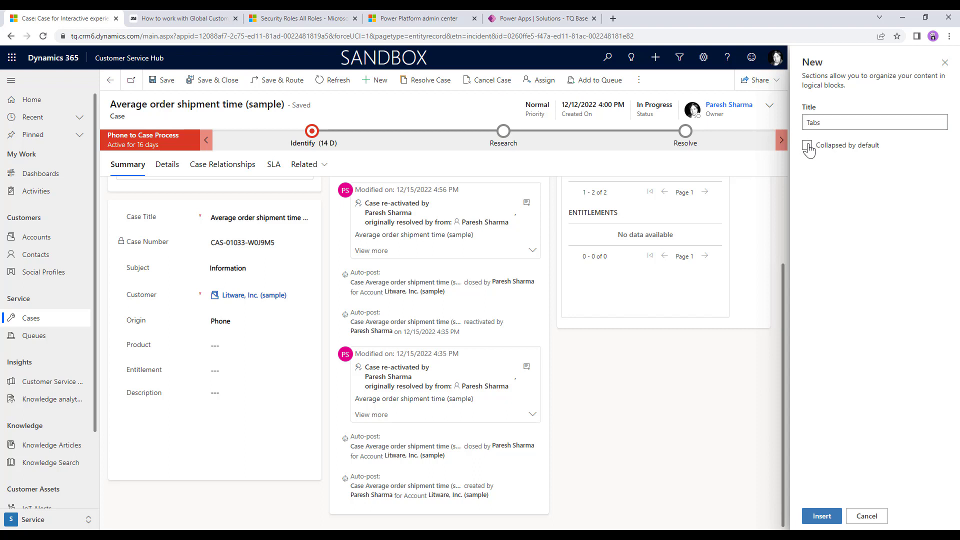
click(821, 520)
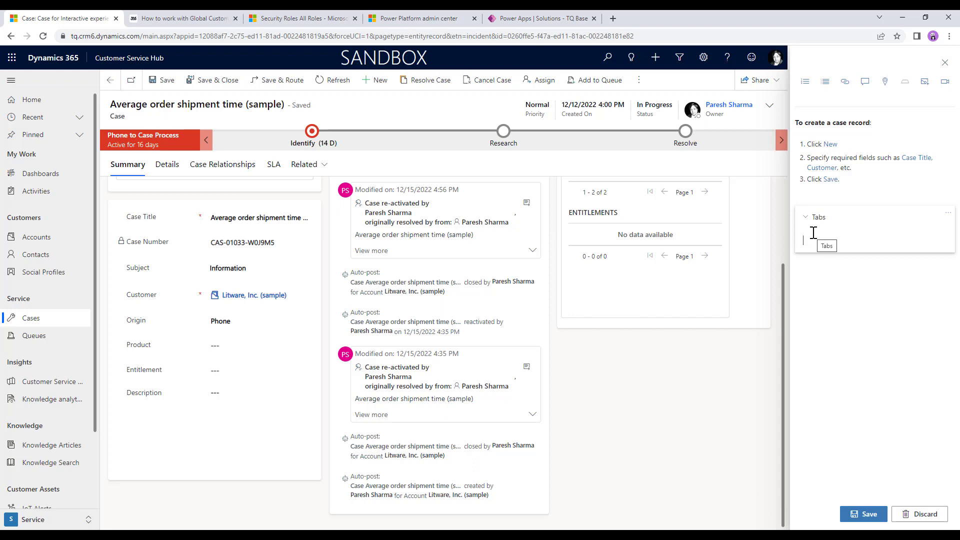
text(Summary)
key(Return)
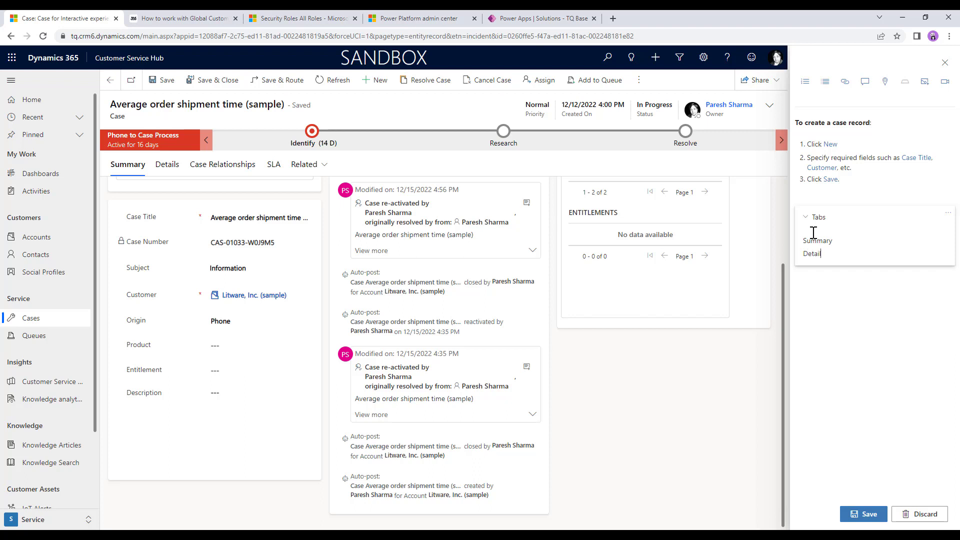
Turn "Summary" into a balloon link targeting the form's Summary tab, titled "Summary", with details "This tab contains general details about the case.".
double_click(813, 242)
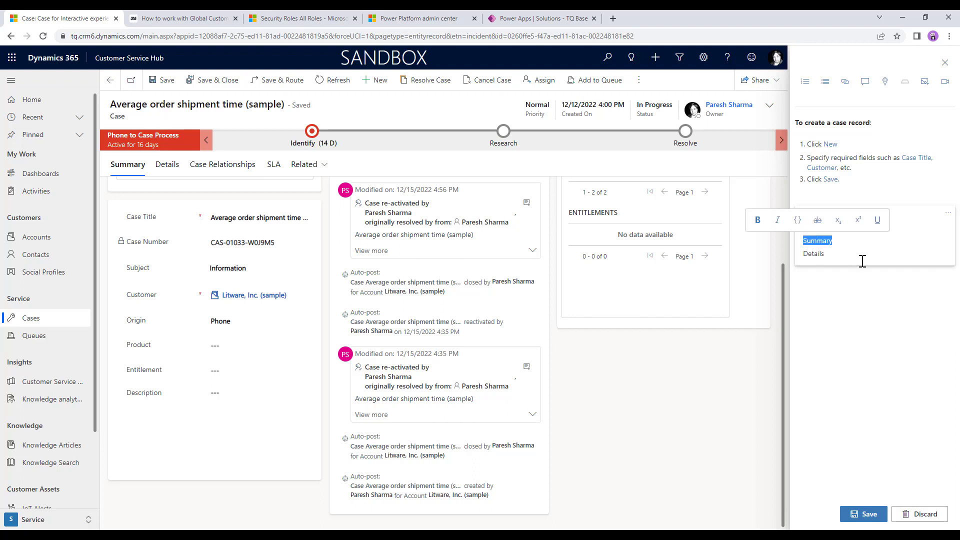
click(863, 85)
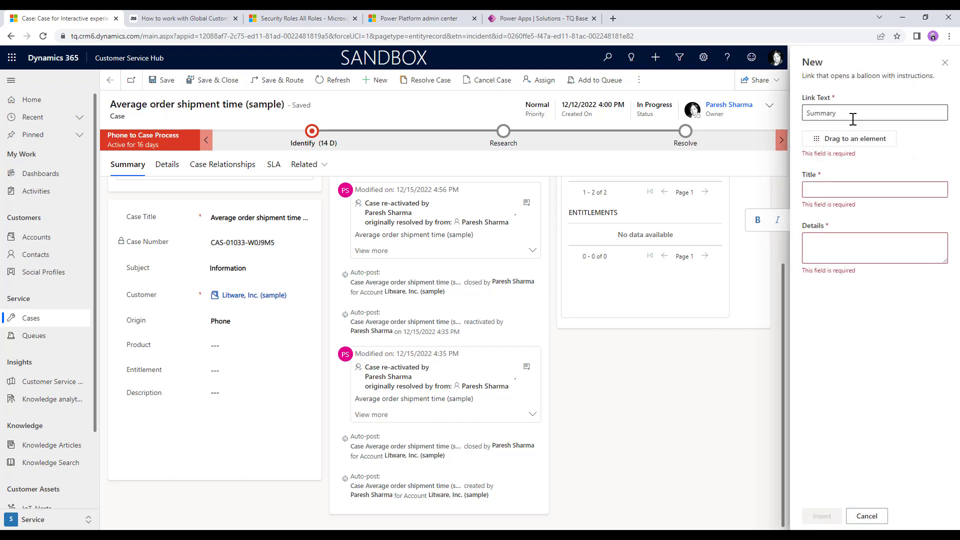
drag(853, 139, 132, 163)
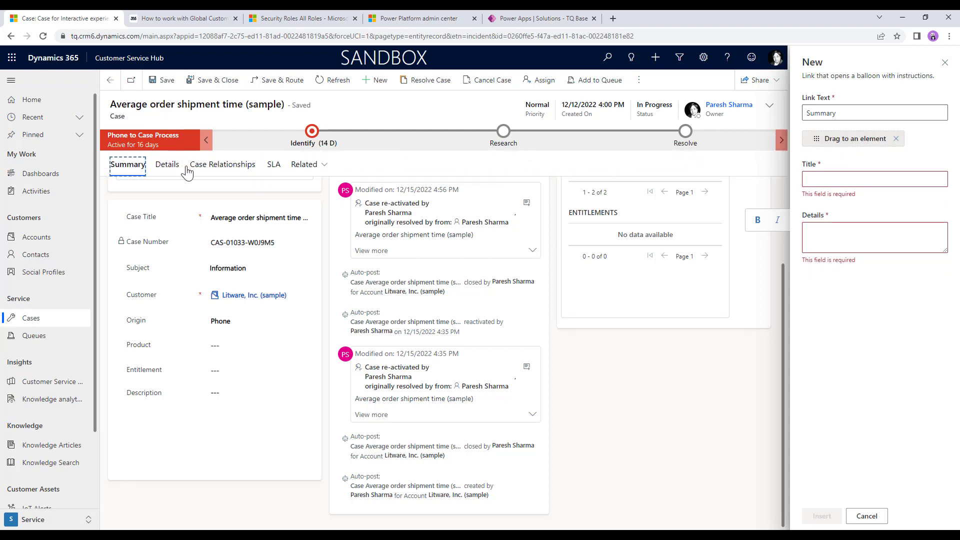
click(823, 180)
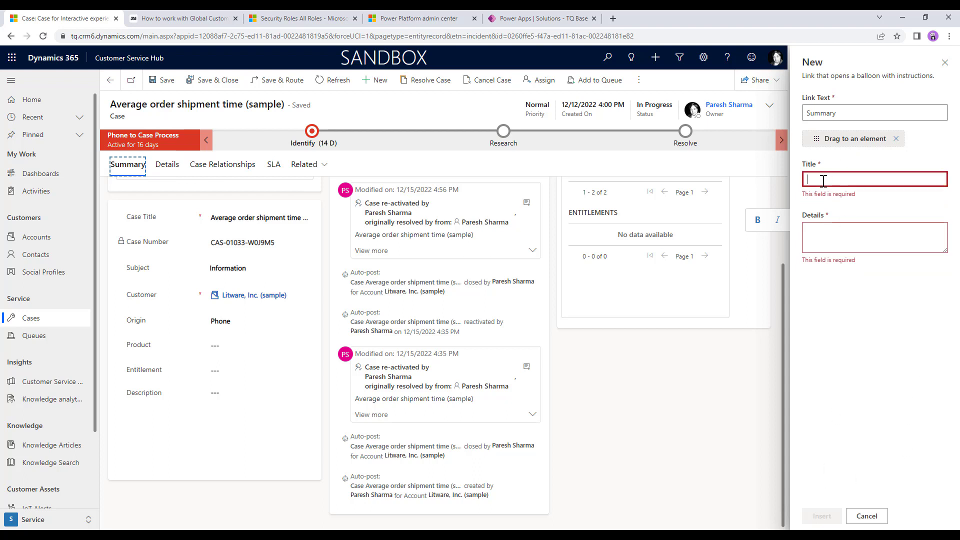
double_click(863, 113)
key(ctrl+c)
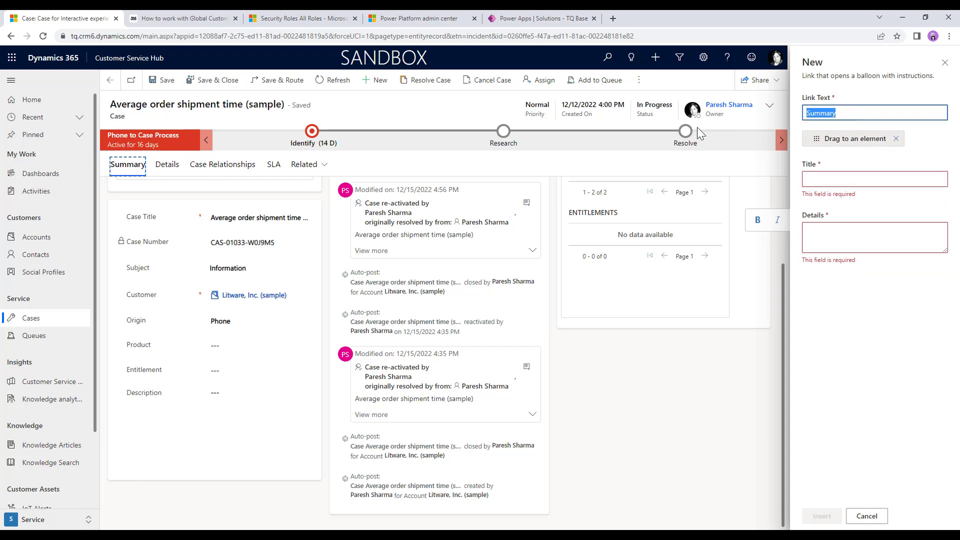
click(839, 179)
key(ctrl+v)
click(829, 231)
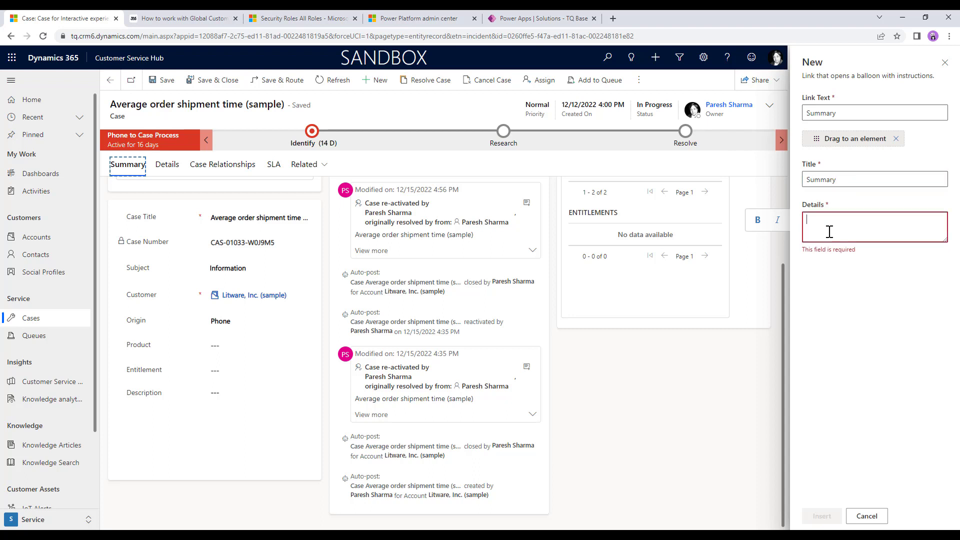
text(This tab contains general details about the cas)
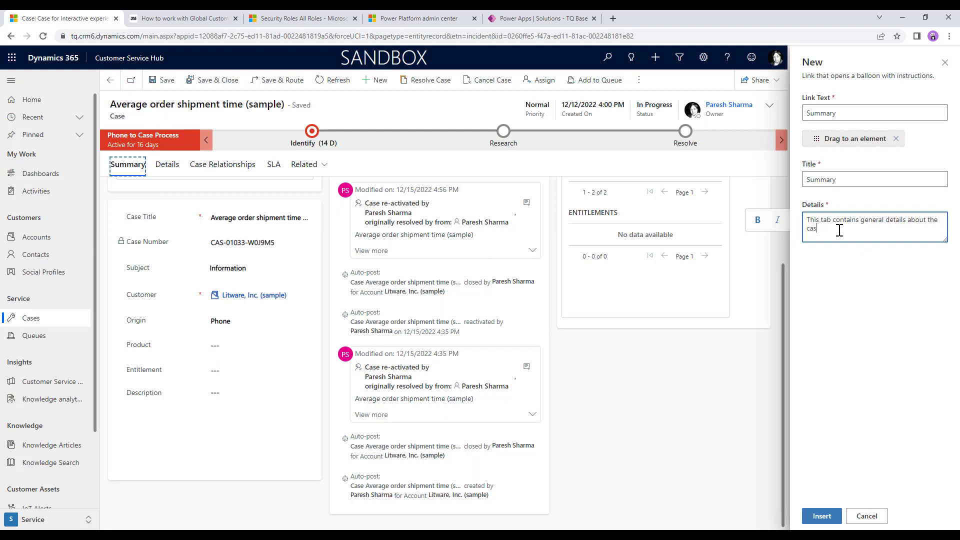
Turn "Details" into a balloon link targeting the Details tab, titled "Details", reading "This tab contains additional details about the case.", and save the help page.
double_click(813, 254)
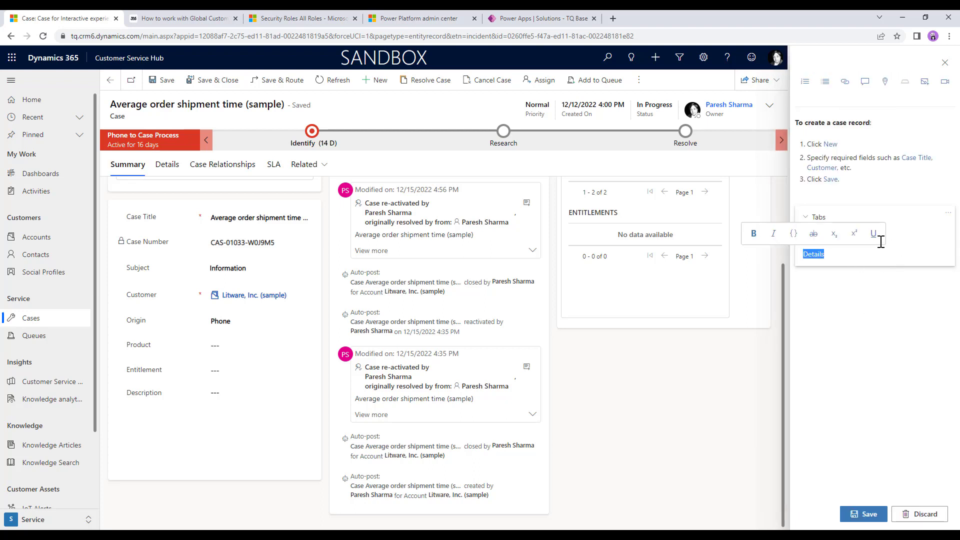
click(865, 82)
drag(838, 136, 167, 165)
double_click(848, 113)
key(ctrl+c)
click(833, 179)
key(ctrl+v)
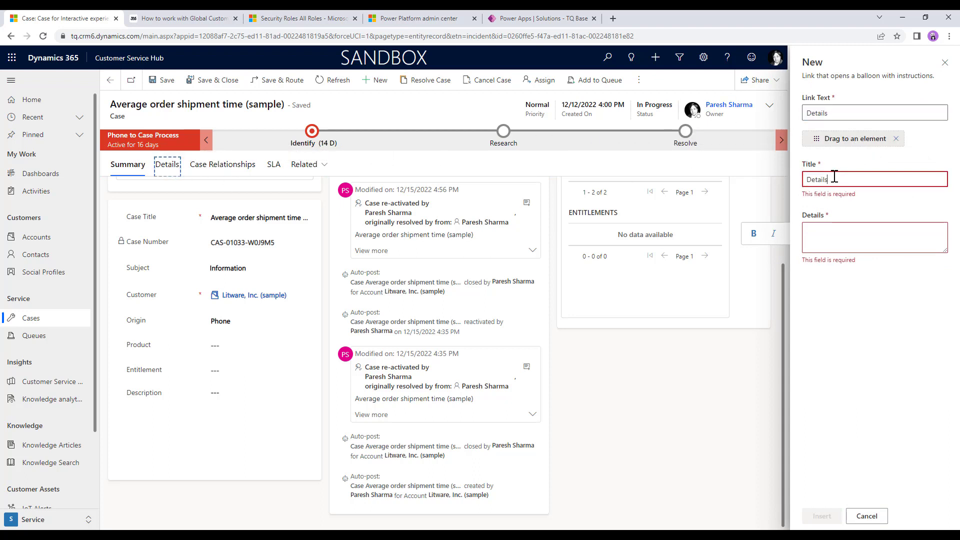
click(846, 236)
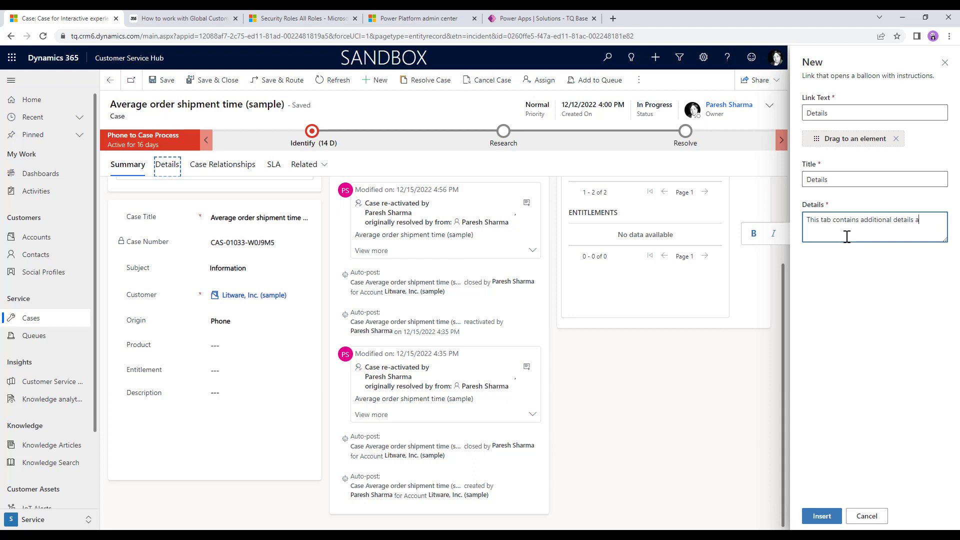
text(e case.)
click(822, 517)
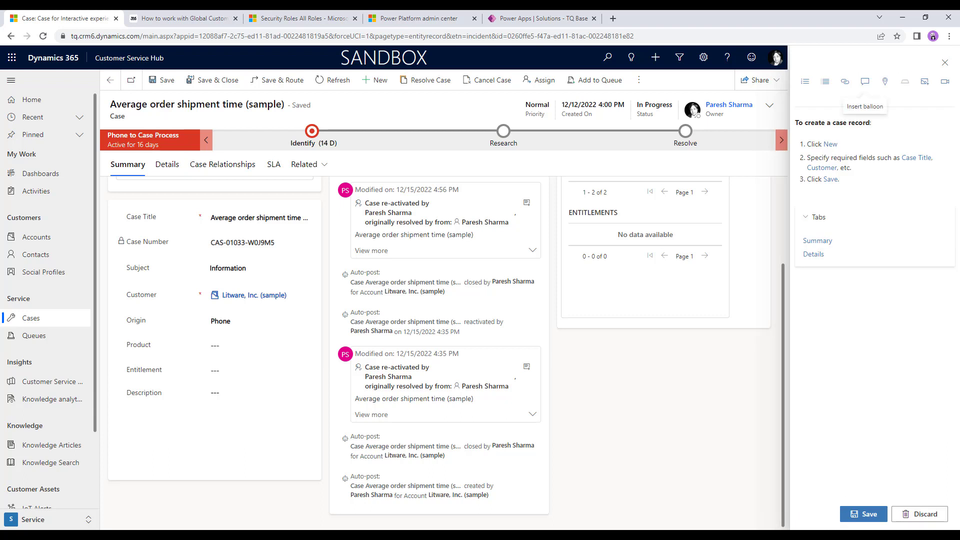
click(870, 522)
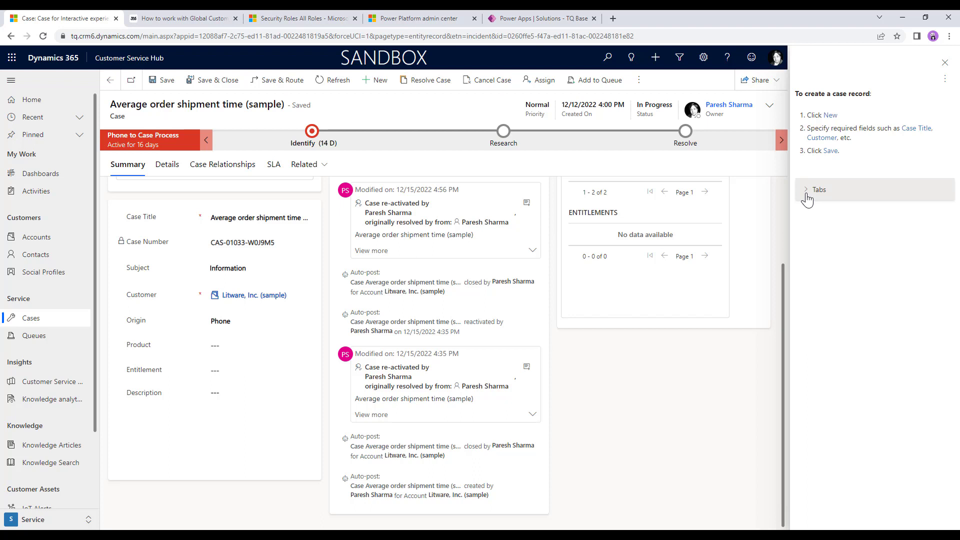
Expand the Tabs section in the help pane and test its Summary and Details balloon links.
click(807, 195)
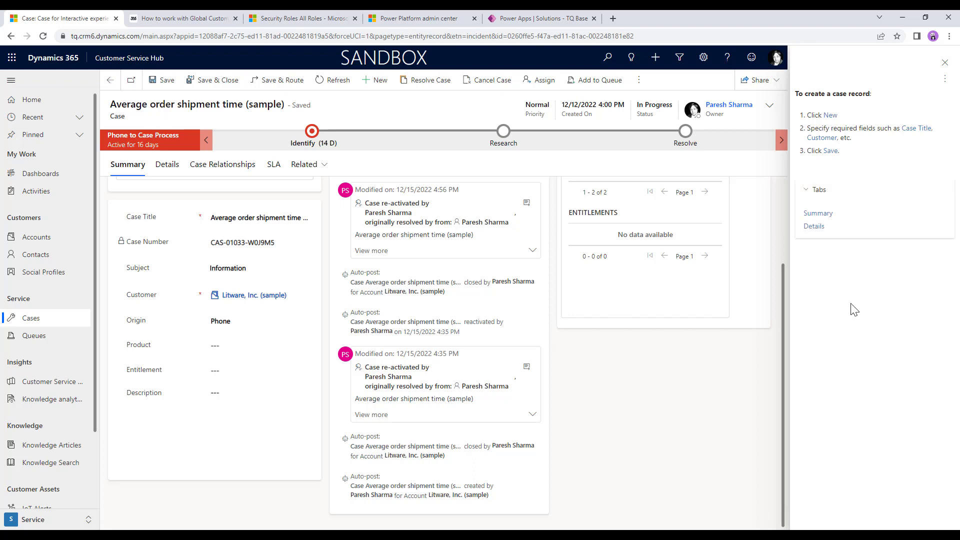
click(828, 215)
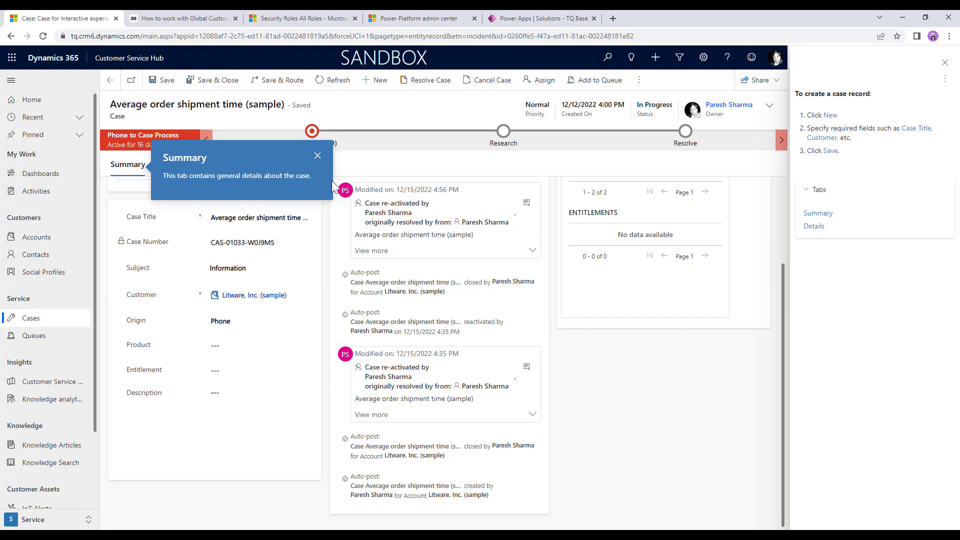
click(815, 228)
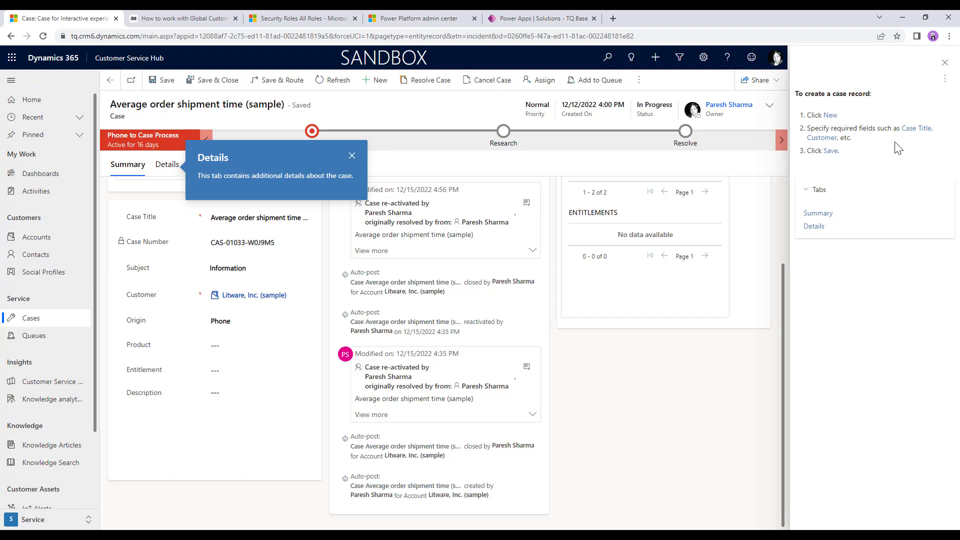
Edit the help page again and insert a collapsed-by-default section titled "Additional Resources".
click(944, 79)
click(898, 100)
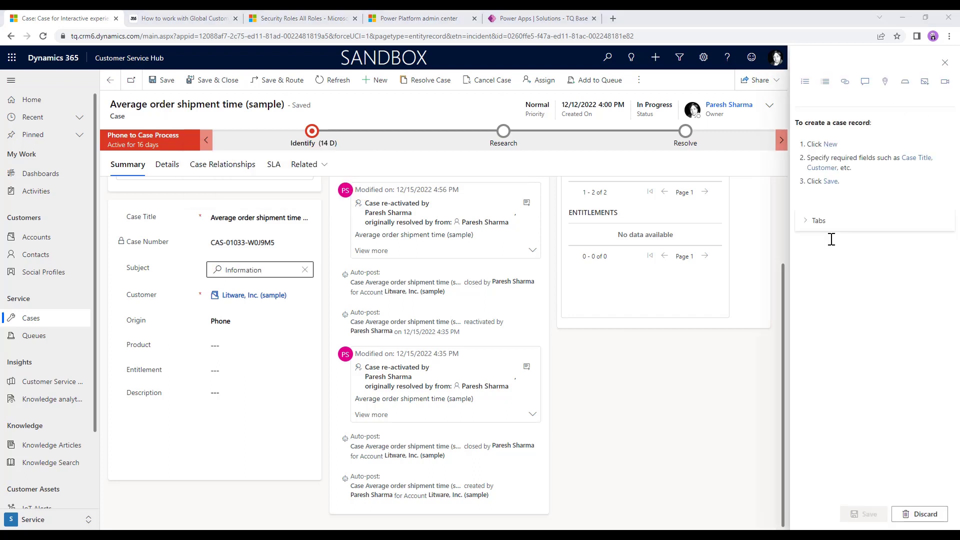
click(904, 81)
click(844, 119)
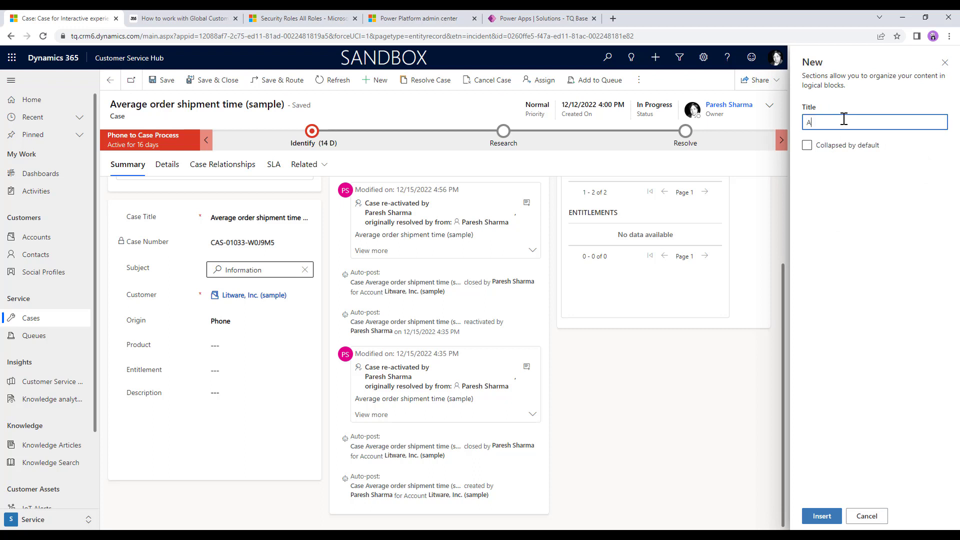
text(Additional Resources)
click(807, 145)
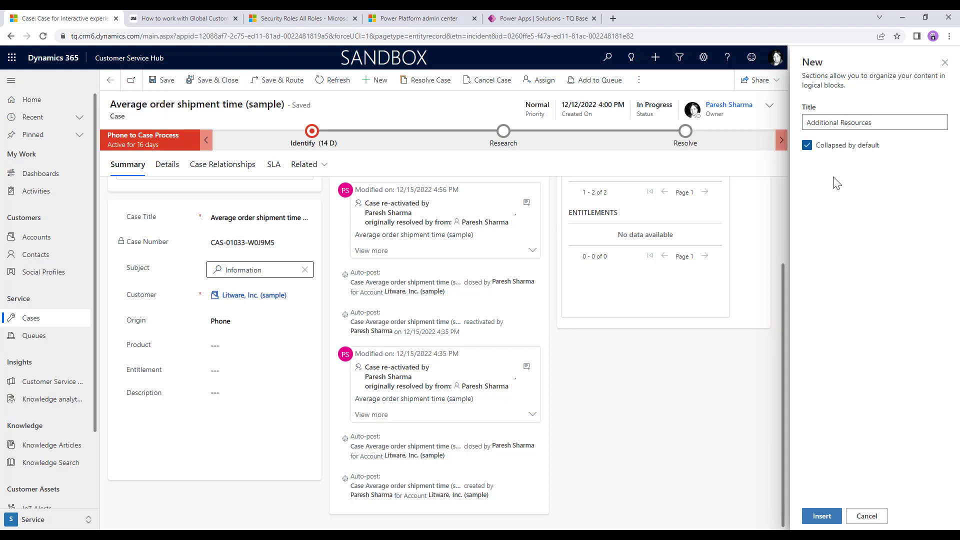
click(830, 521)
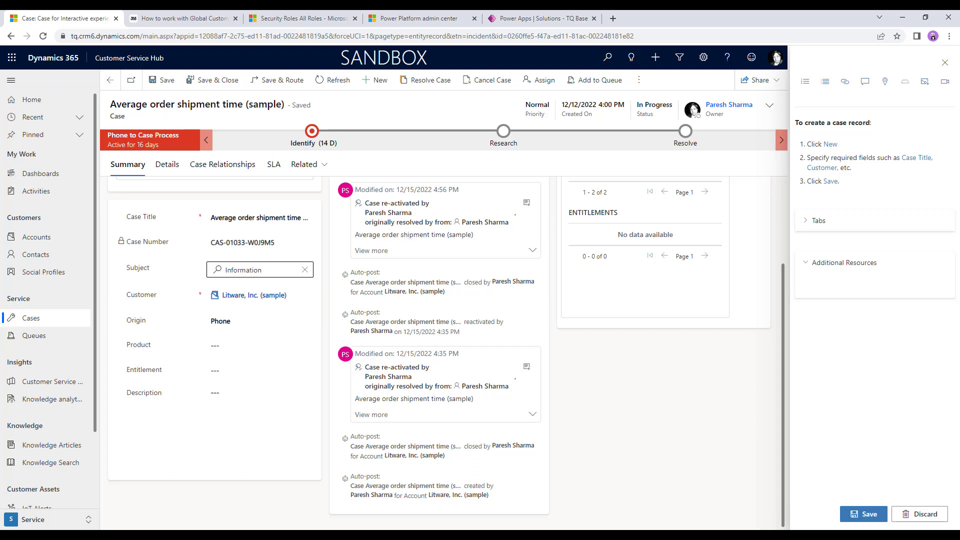
Add the text "How to work with global help url and table help url?" and link it to the 365proz.com article, opening in a new window.
text(How to work with global help url and table help url?)
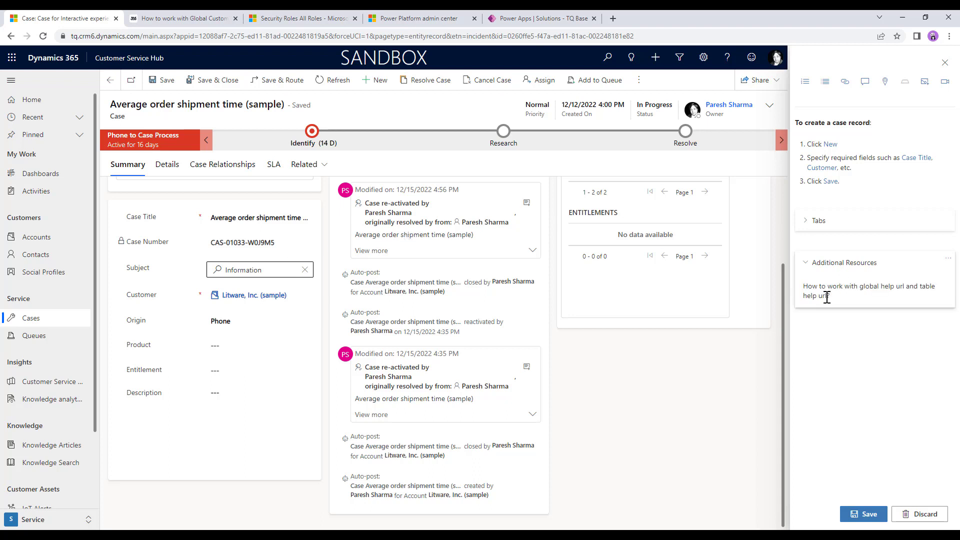
click(830, 296)
key(ctrl+a)
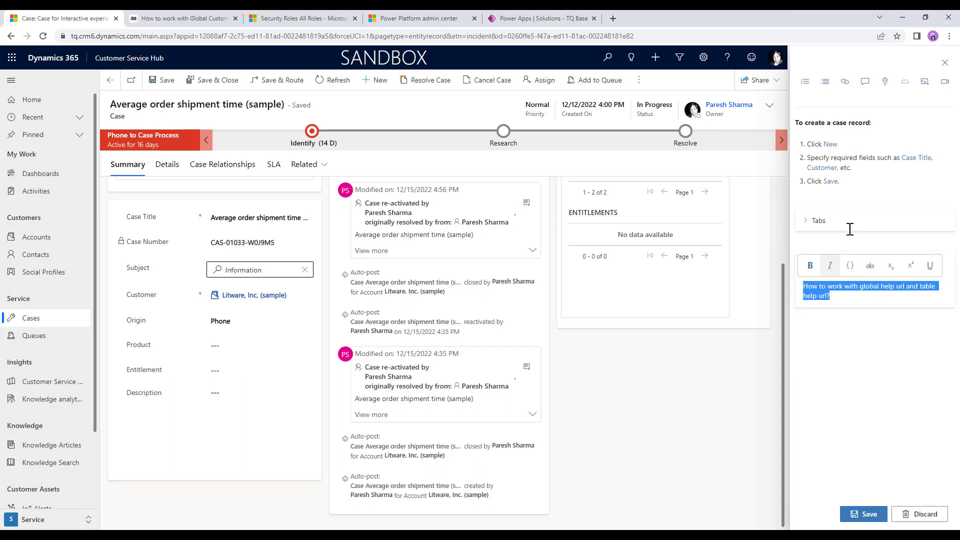
click(854, 86)
click(832, 120)
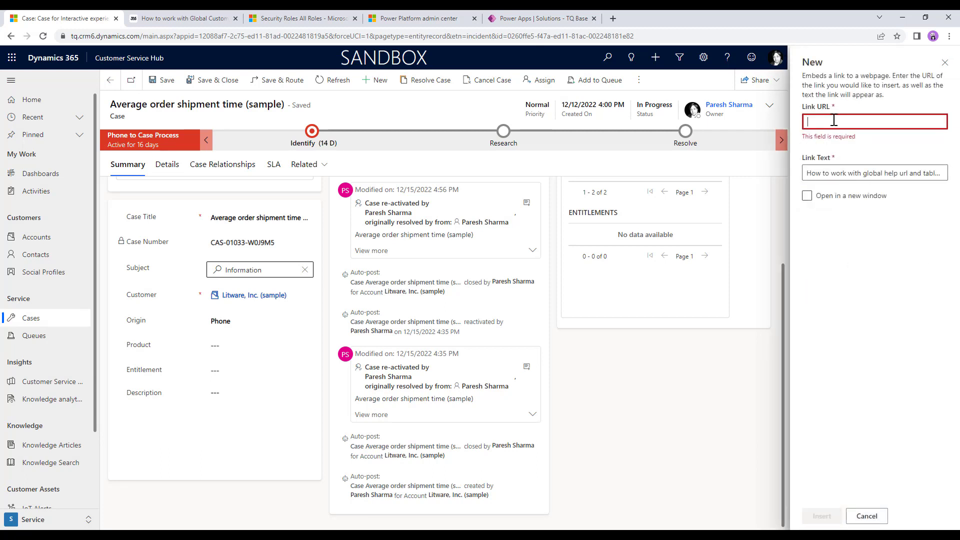
key(ctrl+v)
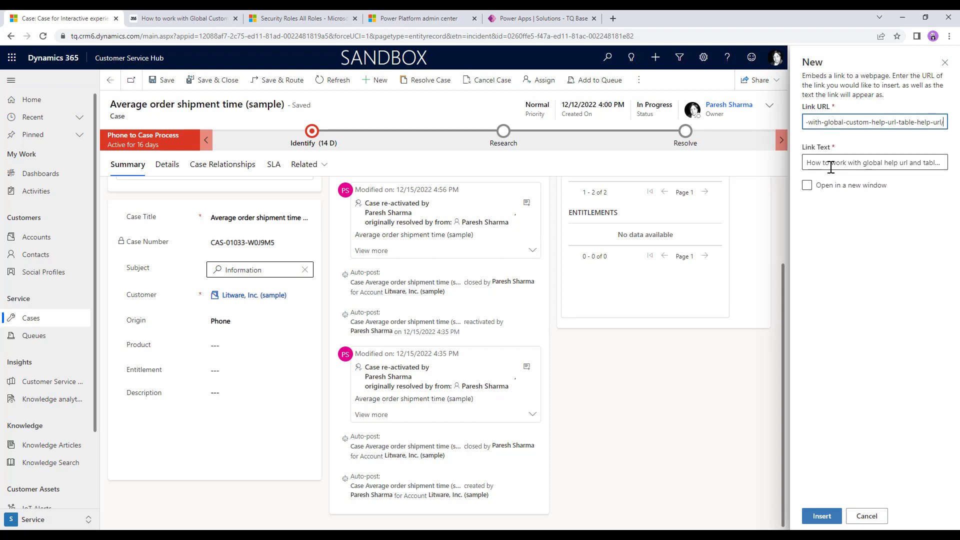
click(807, 187)
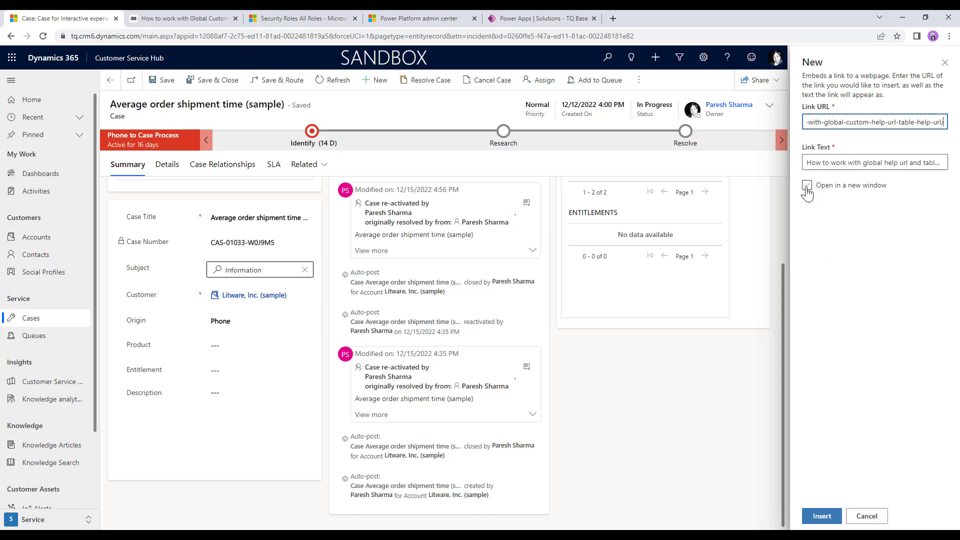
click(806, 189)
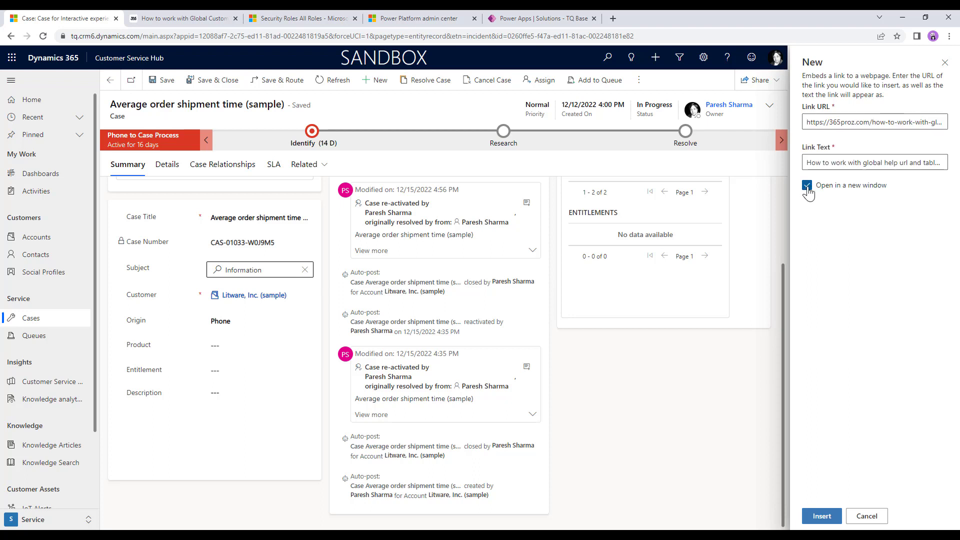
click(821, 516)
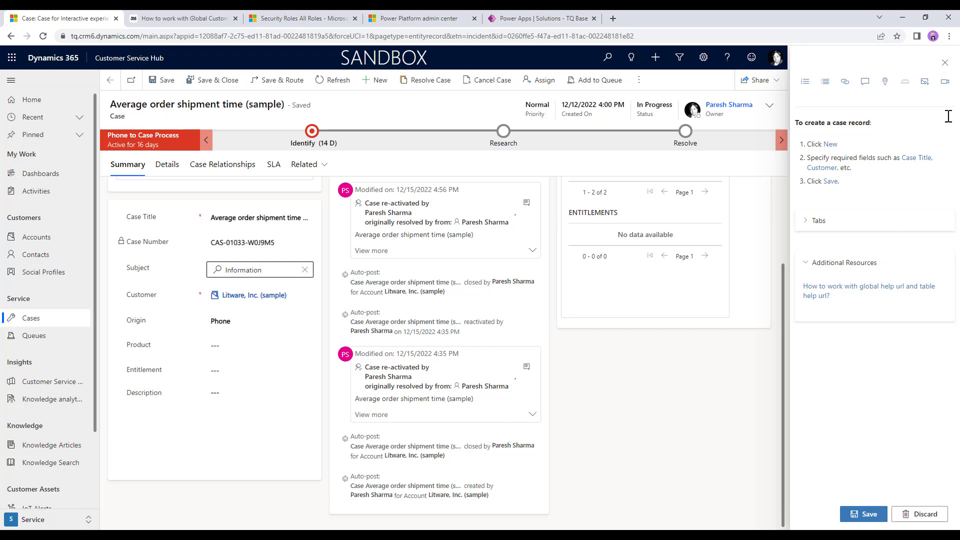
Embed the copied YouTube video URL below the link in the Additional Resources section, and save the help page.
click(947, 83)
click(835, 124)
key(ctrl+v)
click(815, 183)
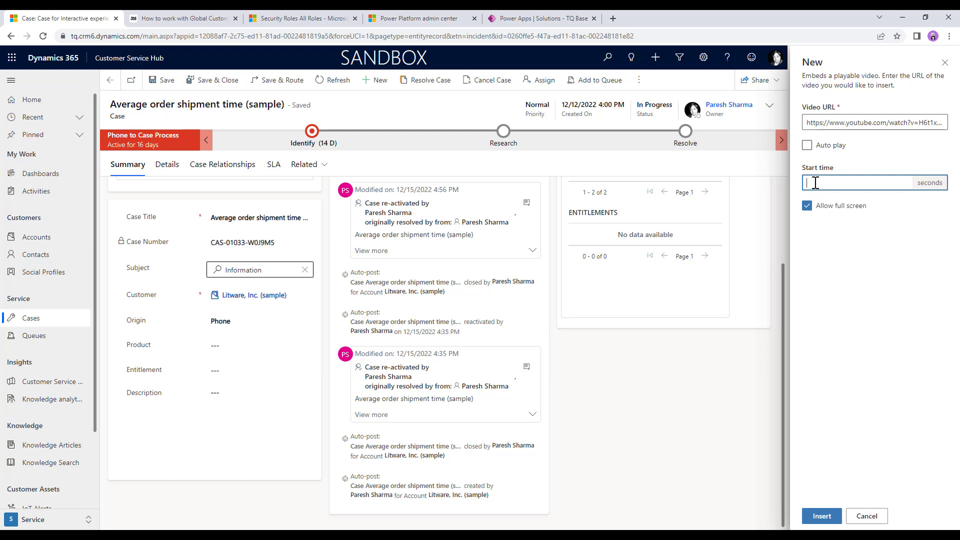
click(821, 517)
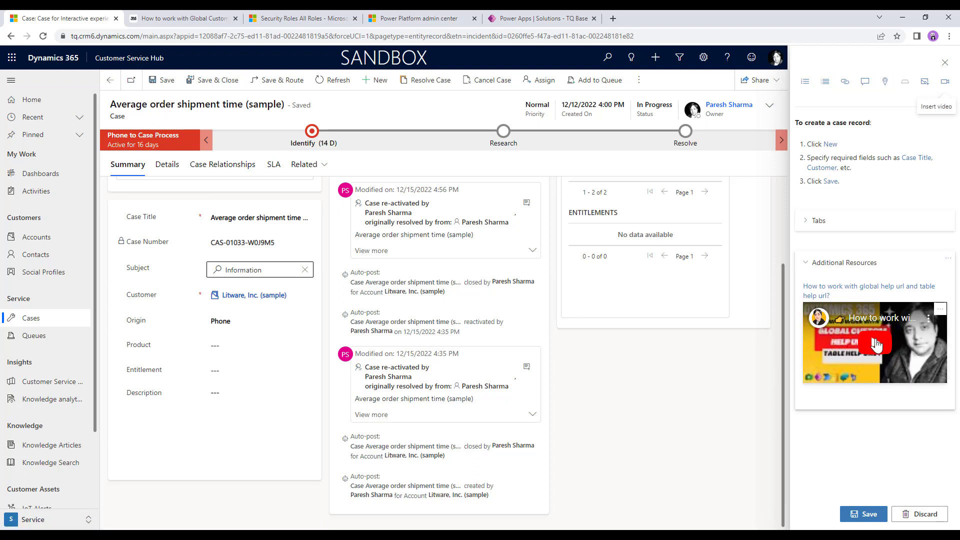
click(866, 517)
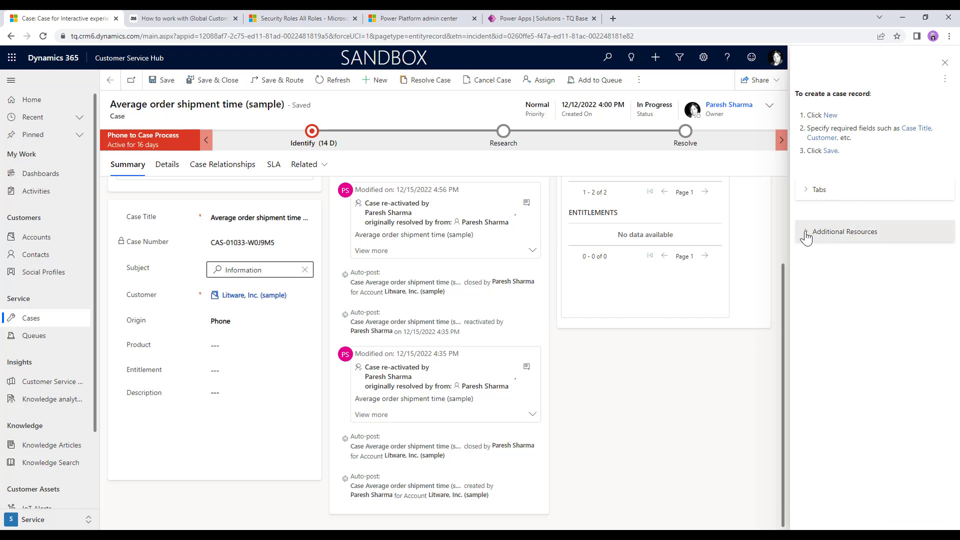
Expand the Additional Resources section in the help pane and test its article link and embedded video.
click(806, 237)
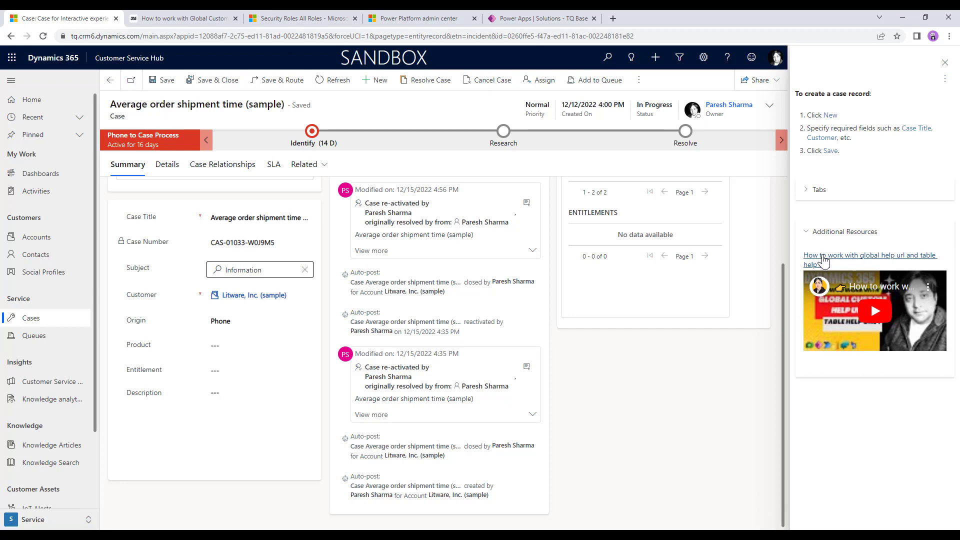
click(824, 259)
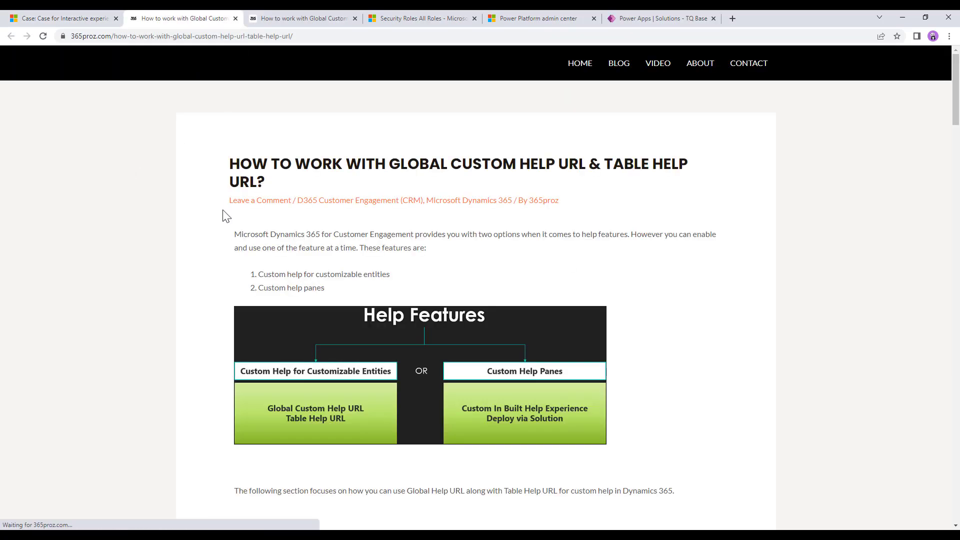
click(56, 10)
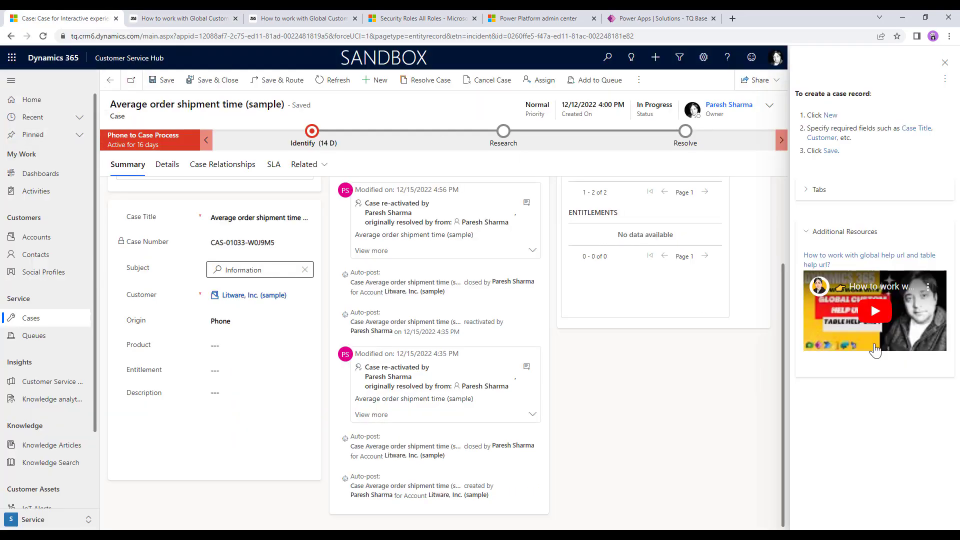
click(875, 314)
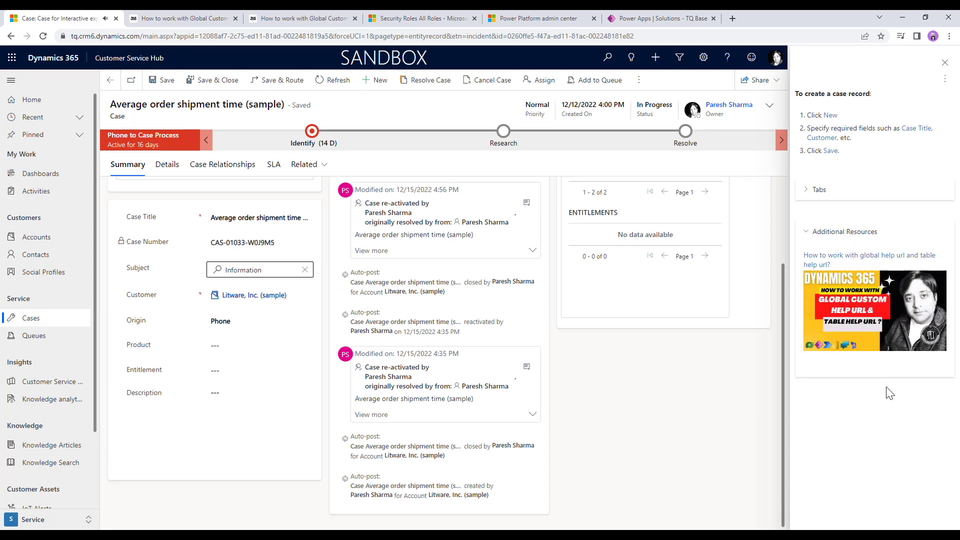
click(821, 341)
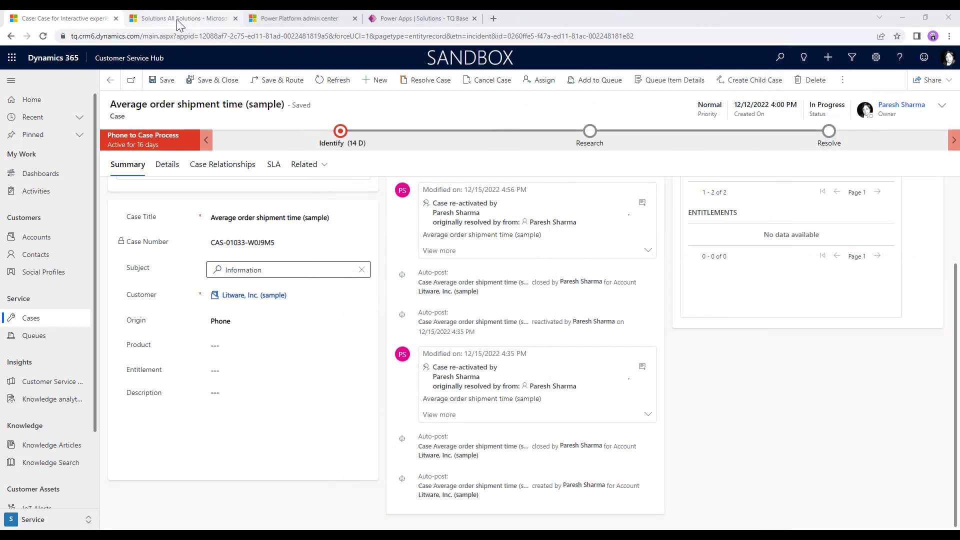
Open the TQ Base solution and add the existing unmanaged help page to its Help Pages components.
click(176, 19)
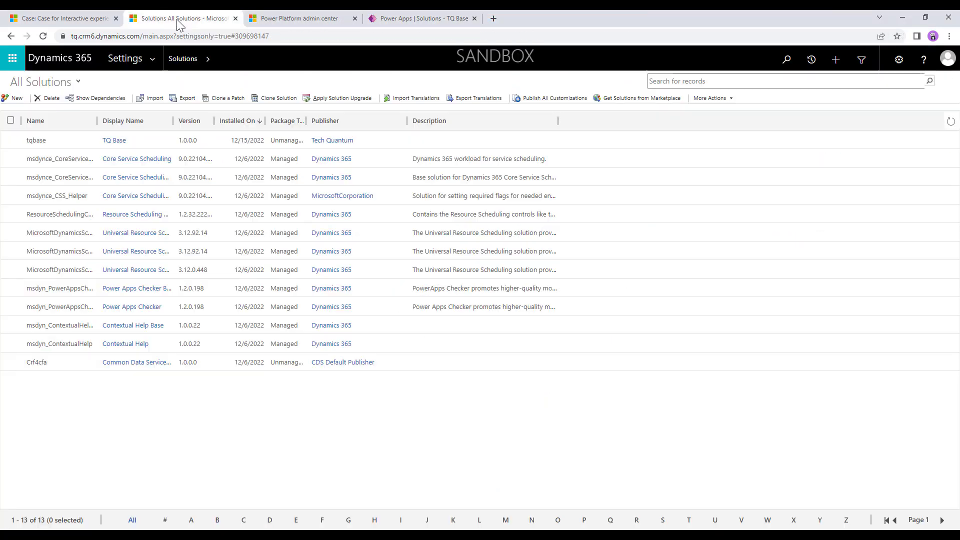
click(113, 142)
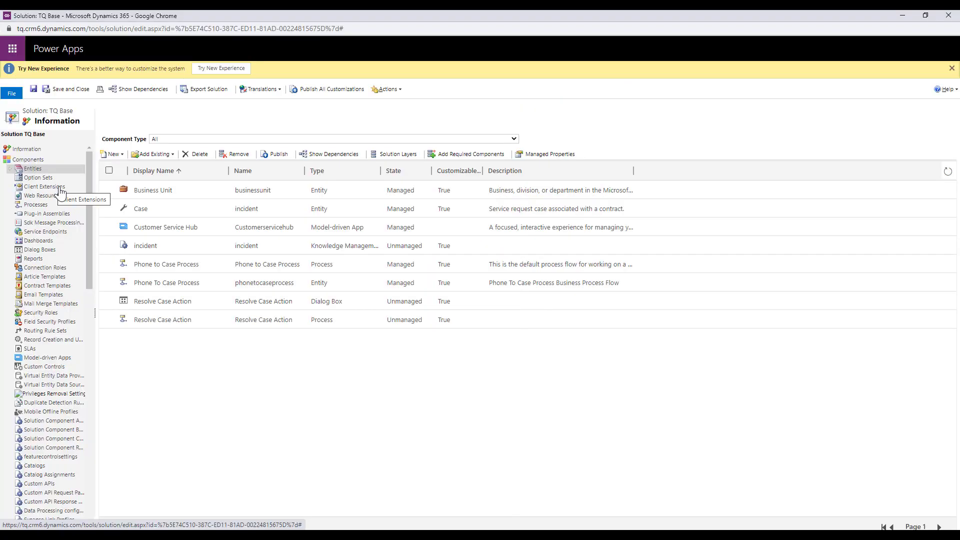
drag(88, 183, 76, 303)
click(33, 306)
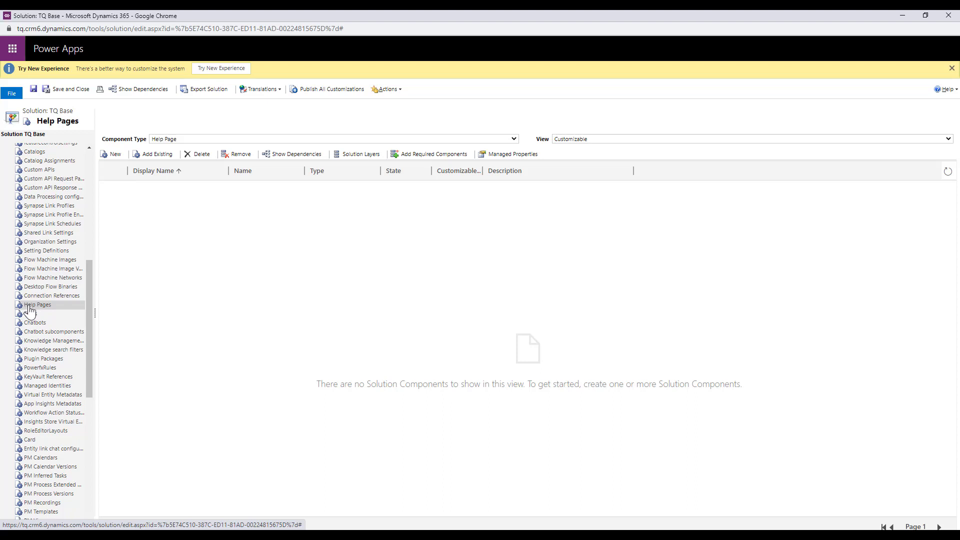
click(165, 156)
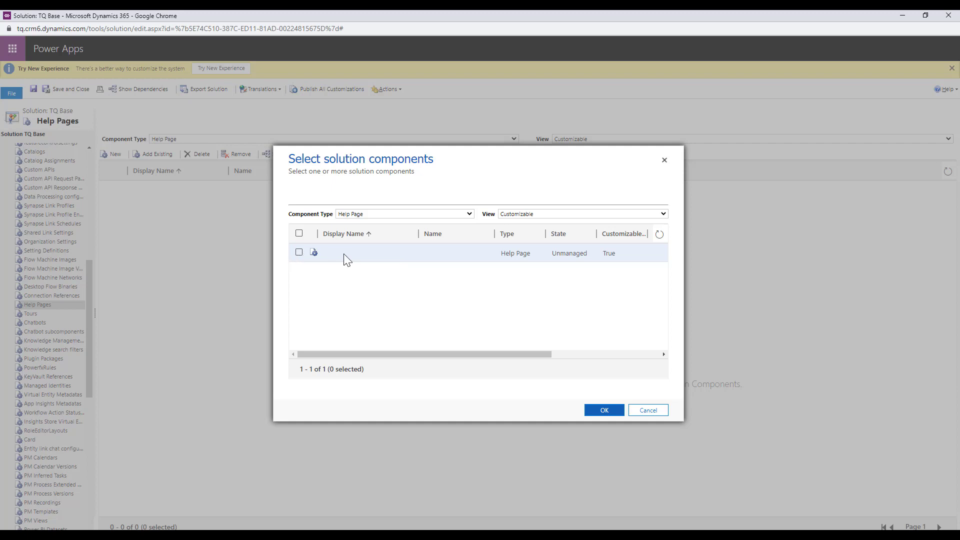
click(299, 253)
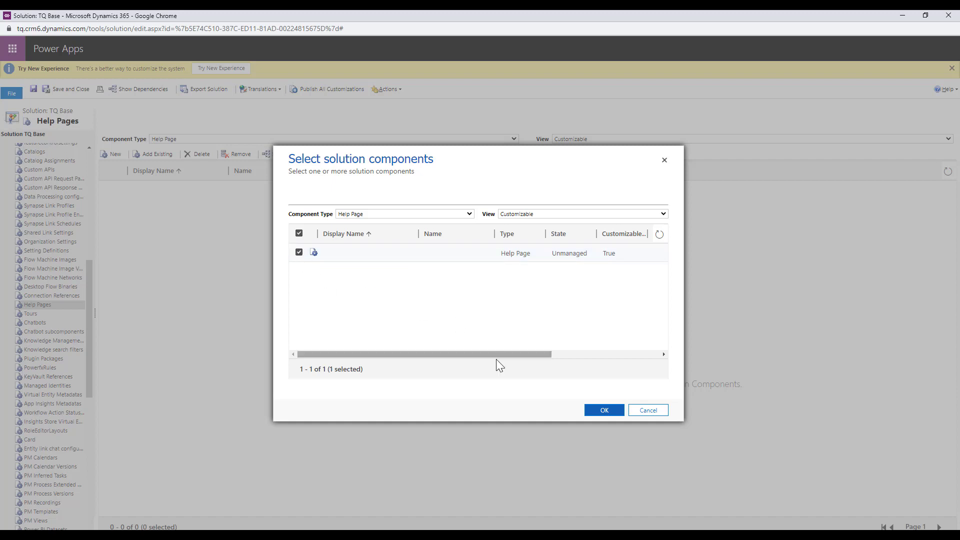
click(603, 411)
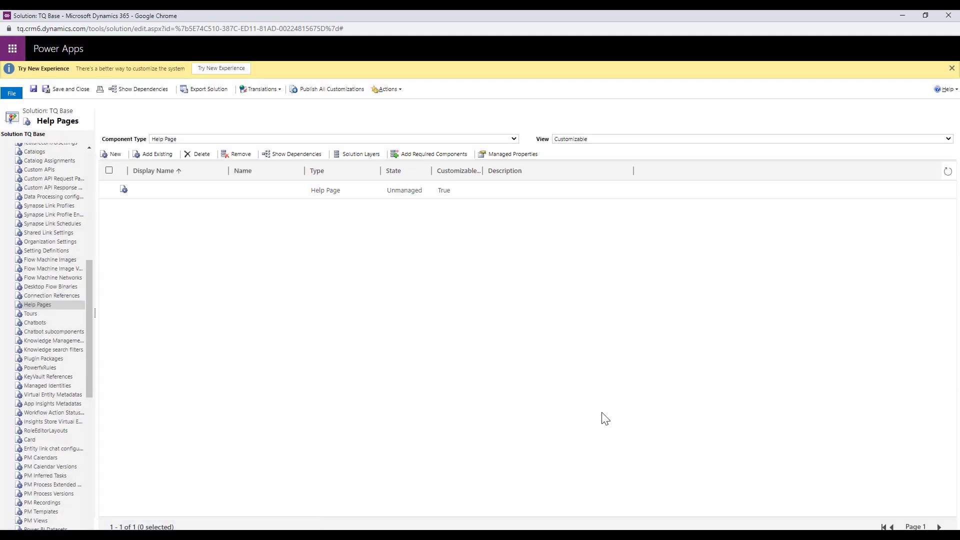
Open the added help page record, set its display name to "Case Help", and save and close it.
double_click(183, 189)
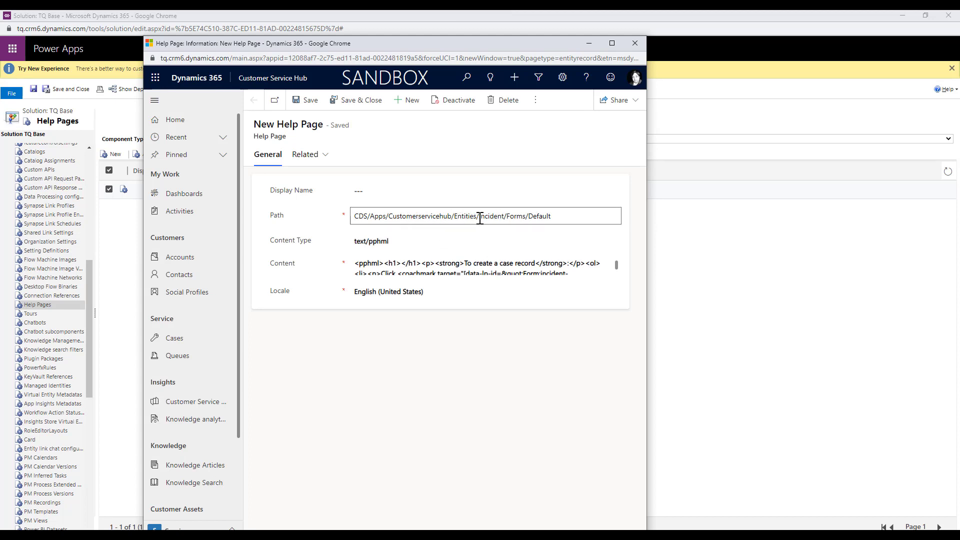
drag(479, 218, 504, 218)
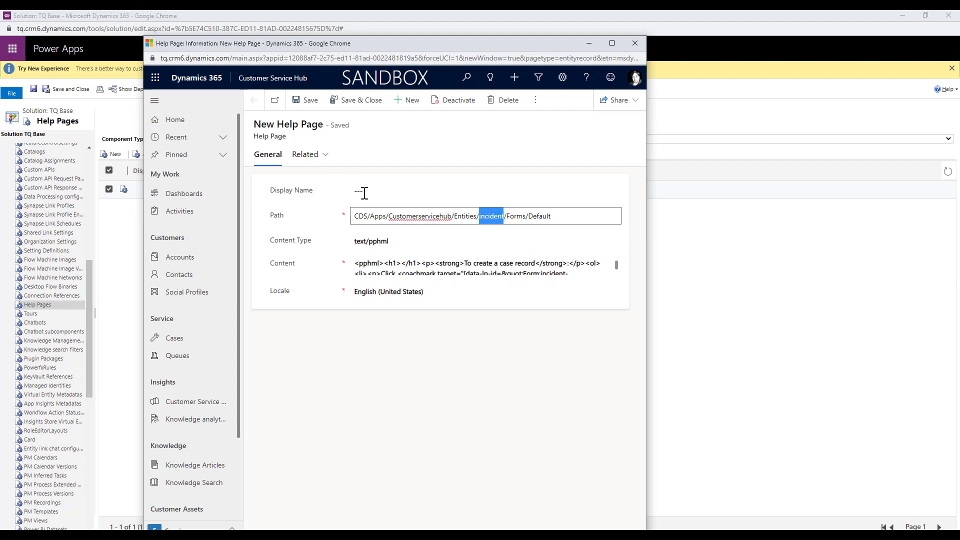
click(386, 190)
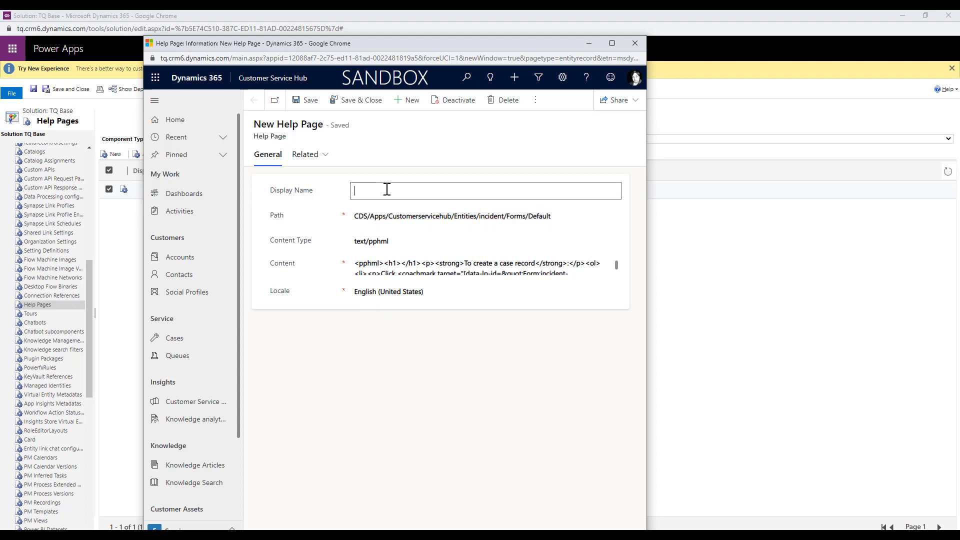
text(Case Help)
click(361, 100)
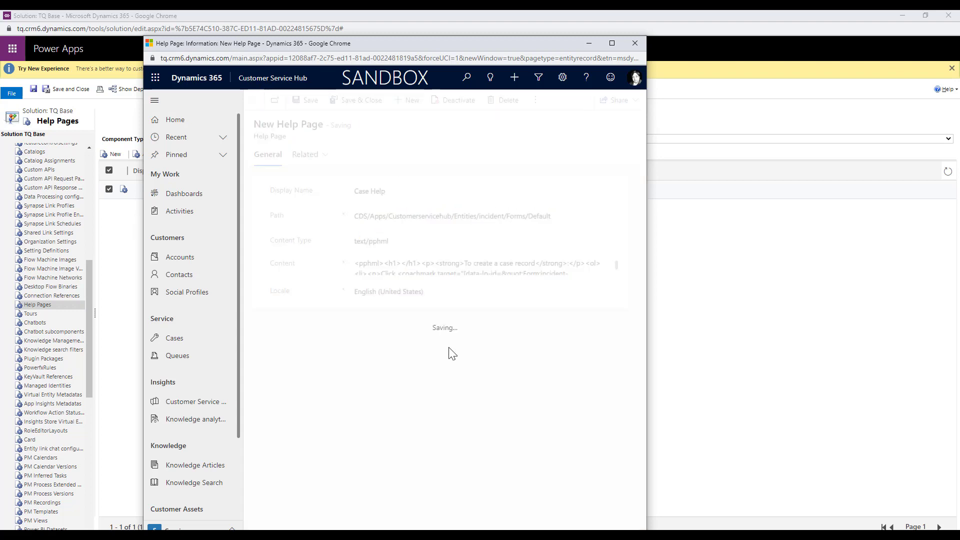